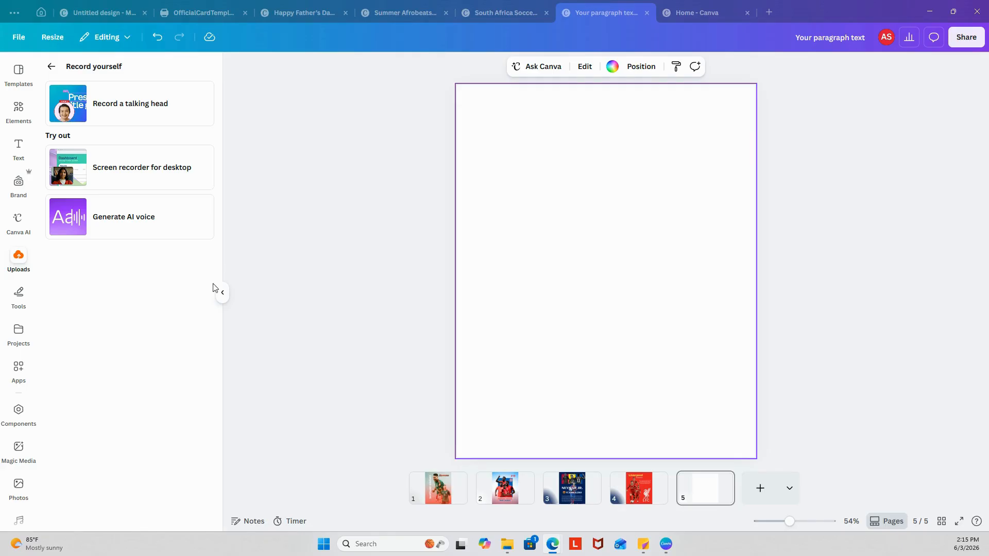
Start a Canva AI prompt with "make the Netherlands", correcting the misspelled country name with the spelling suggestion.
click(18, 220)
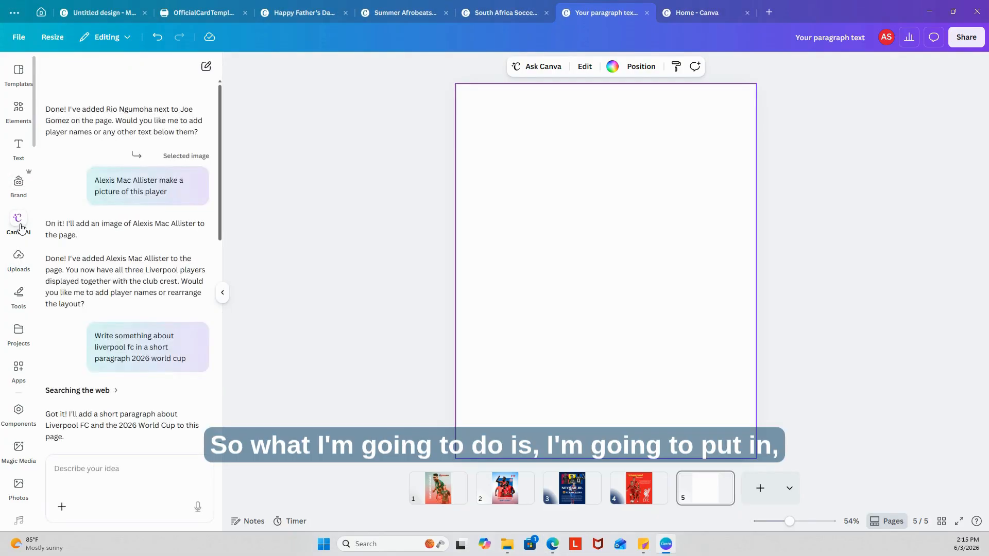
click(98, 474)
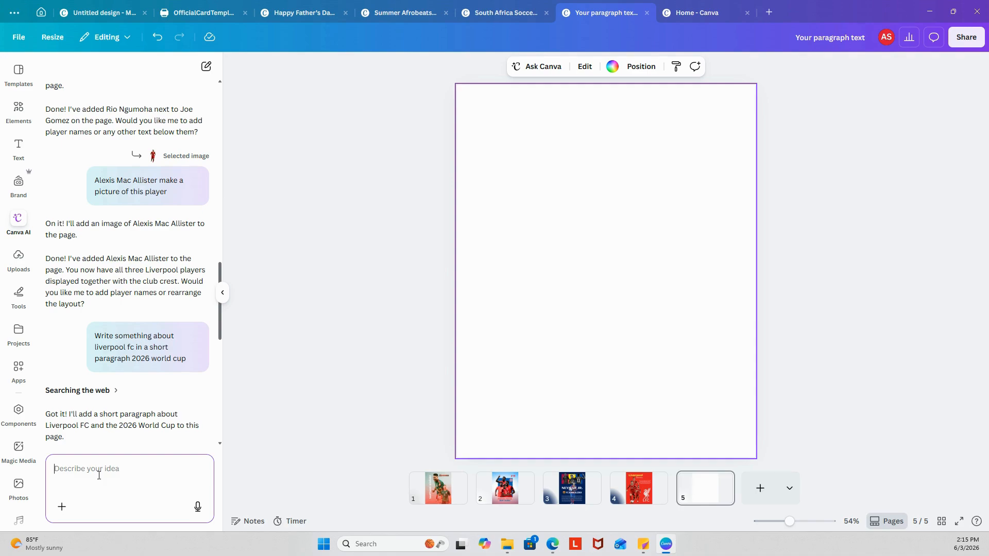
text(make)
text(the )
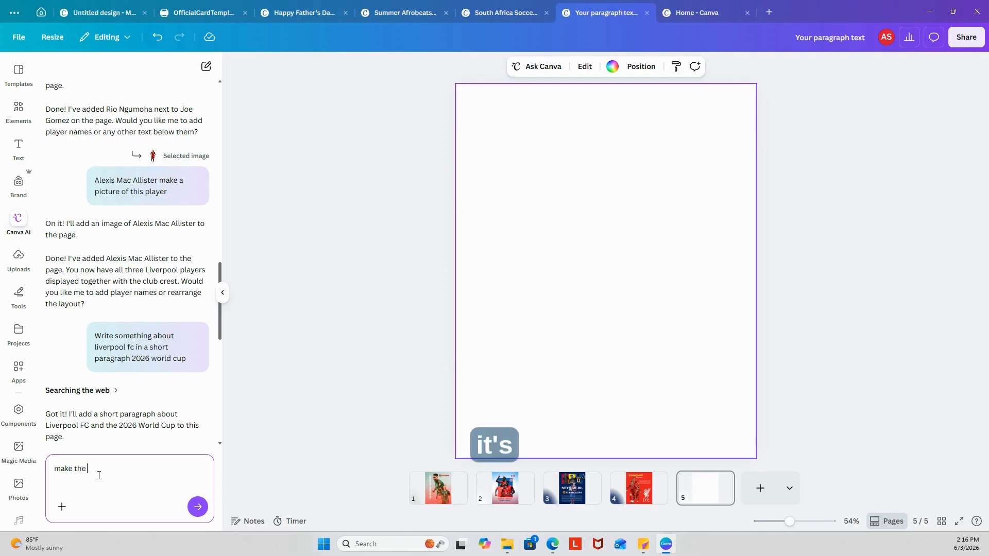
text(neath)
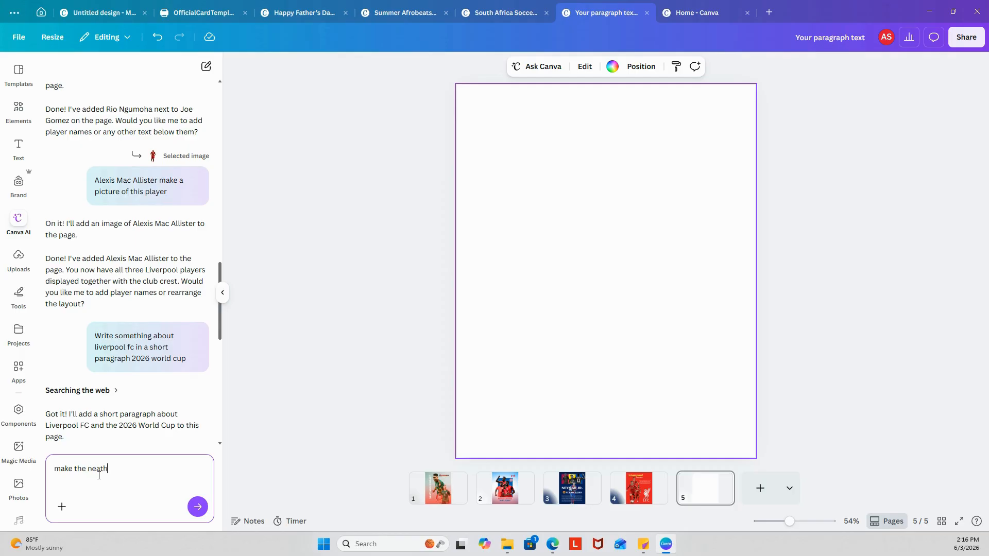
text(erlands)
double_click(111, 470)
right_click(111, 473)
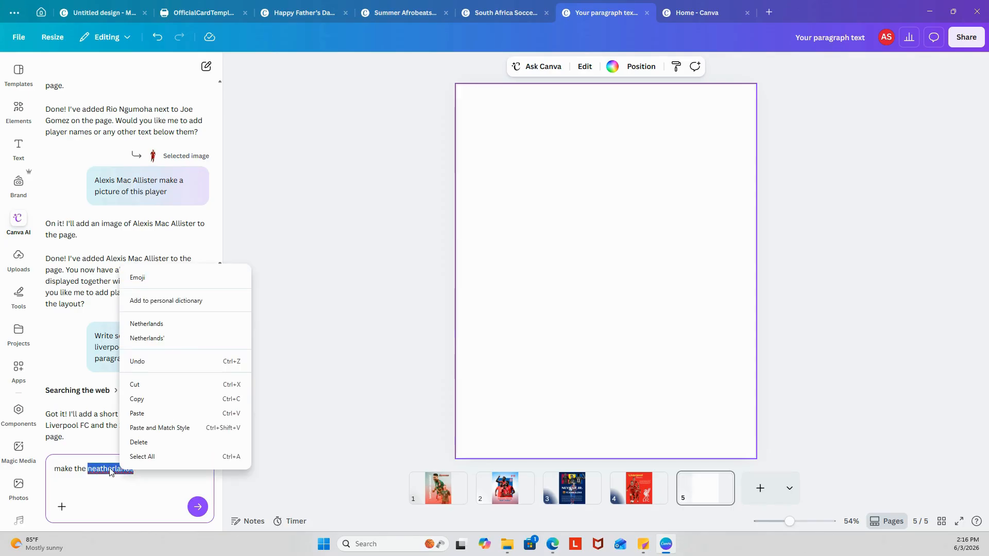
click(150, 324)
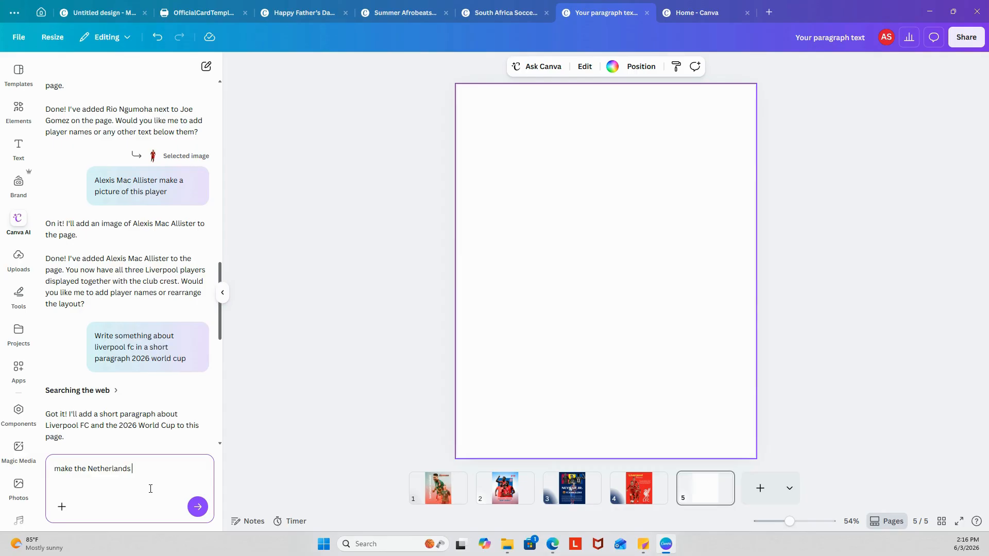
Complete the AI prompt with "soccer player name johan Cruyff" and submit it to generate the page.
text(soccer )
text(playe)
text(r name)
text( i)
text(o)
text(han)
text( C)
text(ruf)
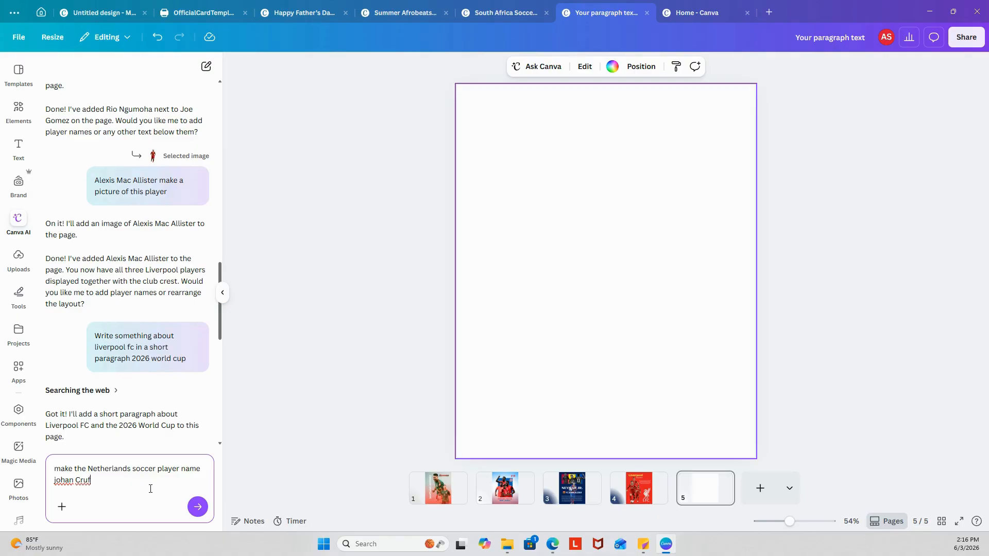
key(BackSpace)
text(yff)
key(Return)
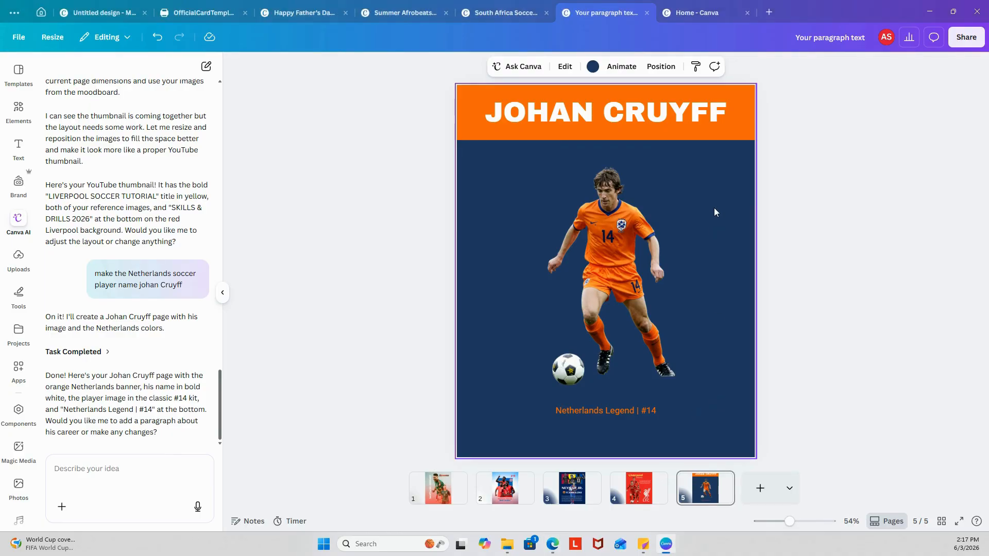
Make the orange banner behind the title taller and rotate it into a steep diagonal stripe leaning to the right.
right_click(747, 198)
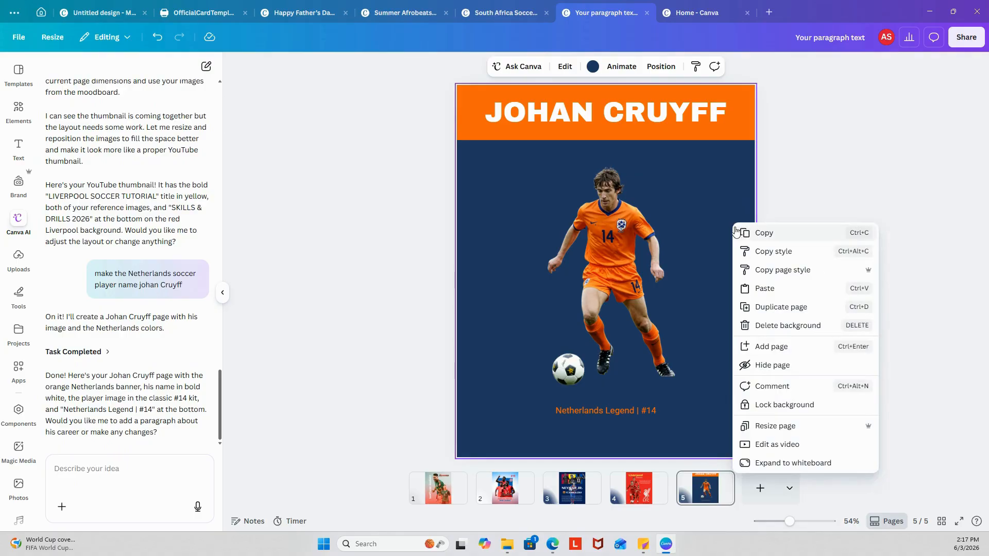
click(671, 165)
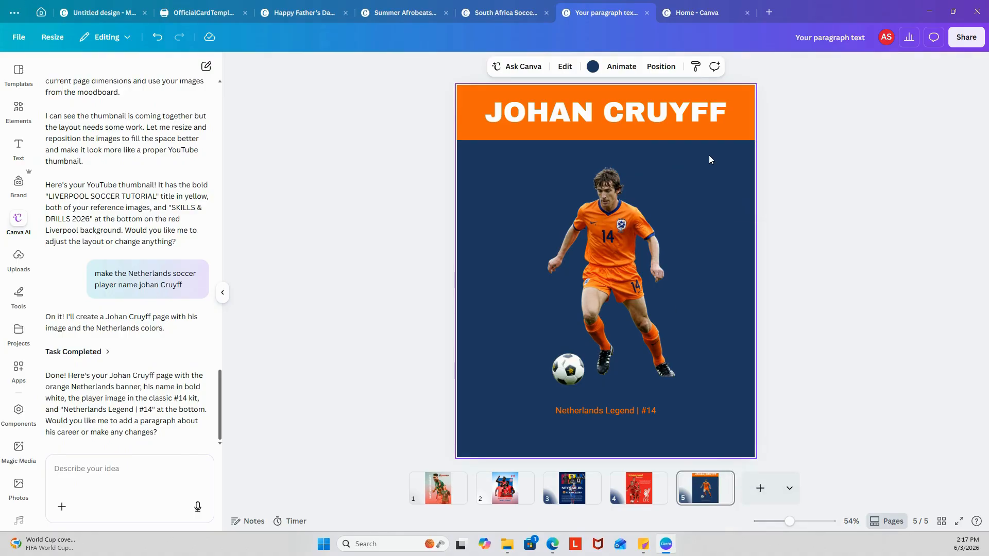
click(731, 138)
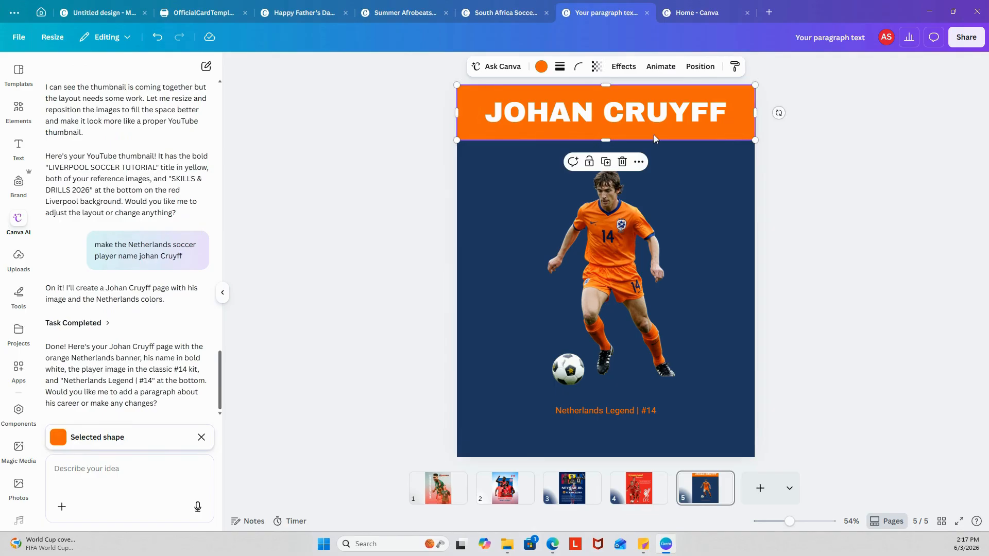
mouse_move(536, 138)
mouse_down()
mouse_move(536, 178)
mouse_move(537, 150)
mouse_up()
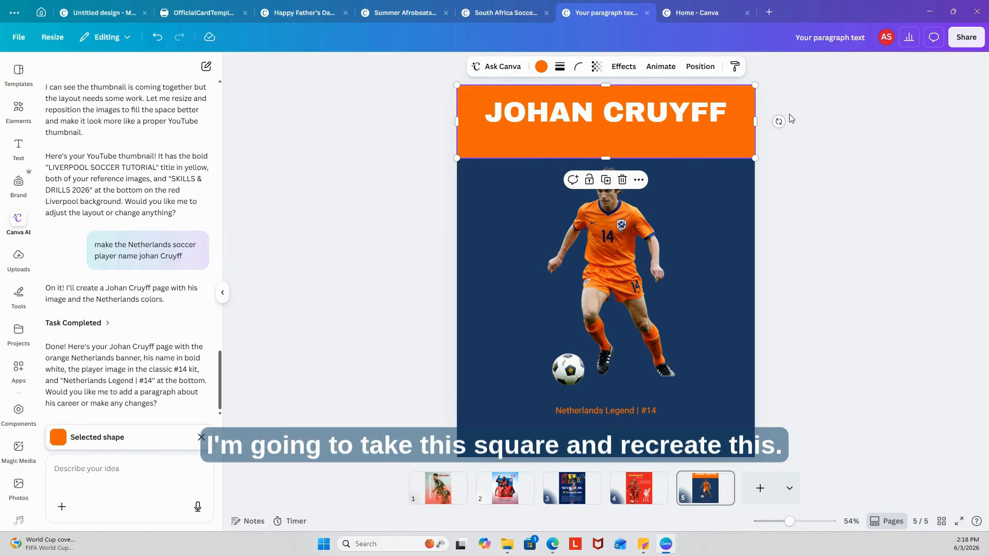
drag(779, 122, 535, 360)
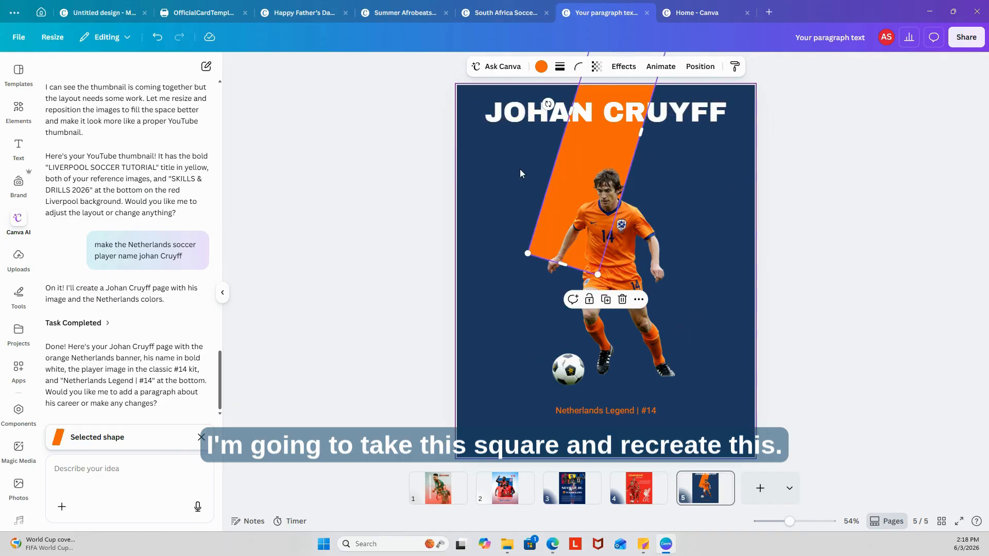
Move the orange stripe down to the lower left and enlarge it so it crosses the full page height diagonally.
drag(597, 138, 509, 342)
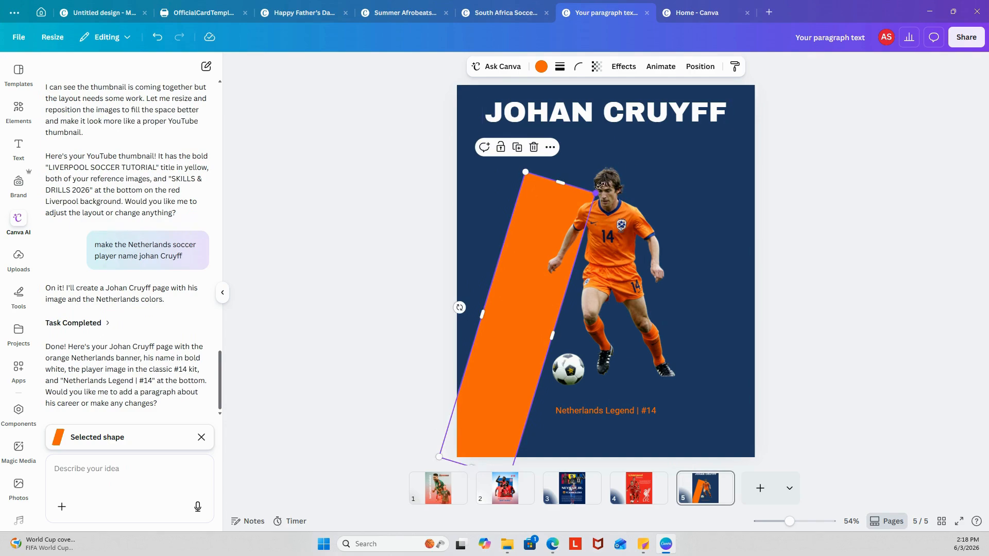
drag(596, 192, 790, 76)
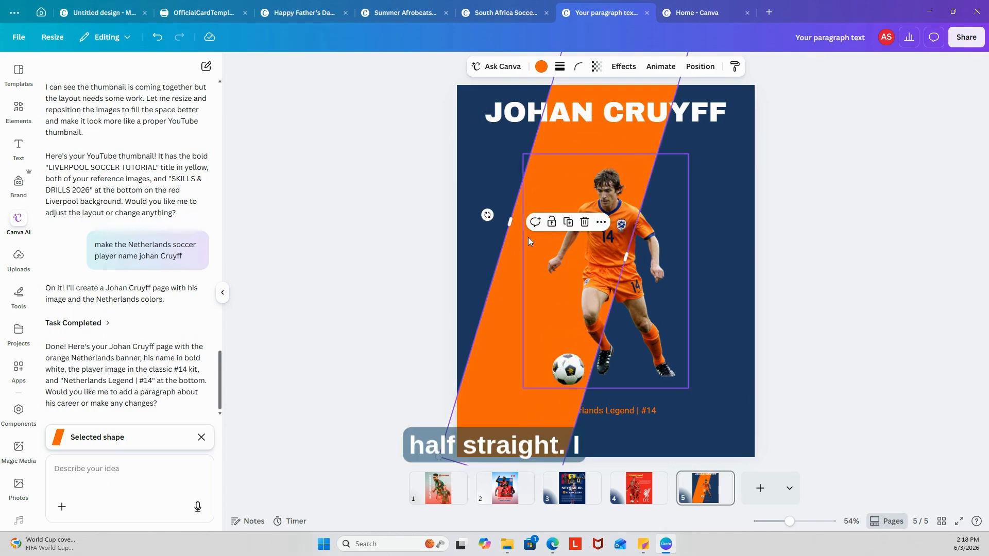
drag(535, 365, 531, 386)
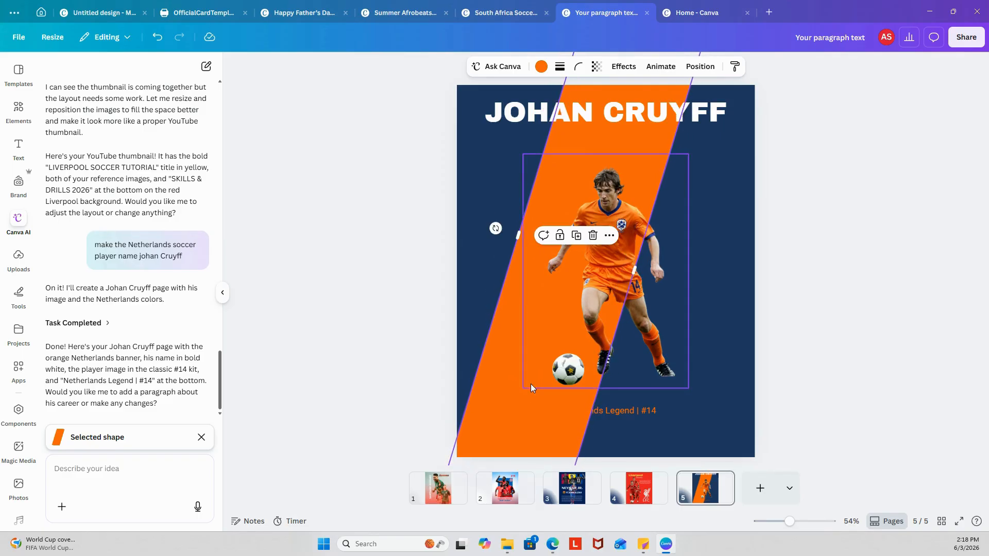
Widen the orange stripe past the page's left edge and pull its right edge in toward the page centre.
click(618, 290)
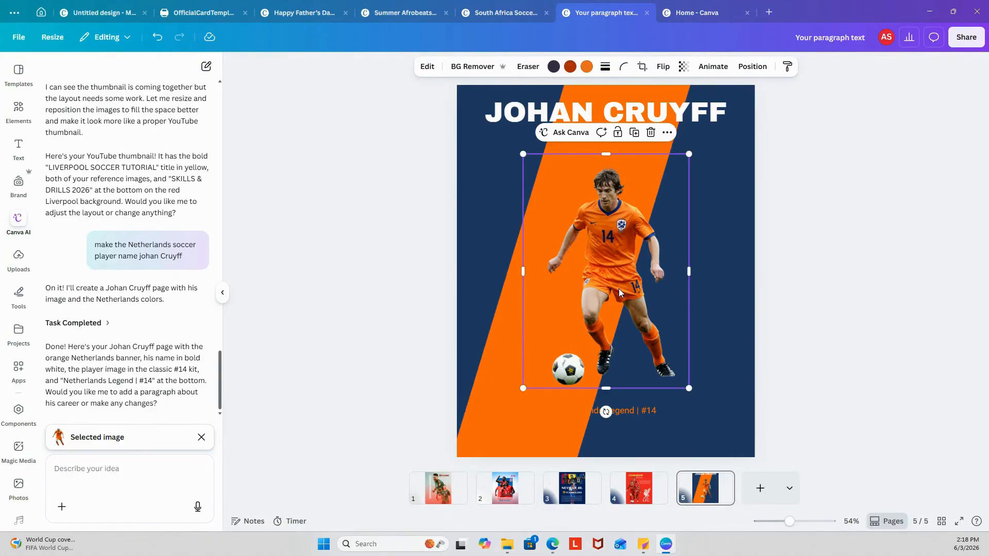
click(489, 380)
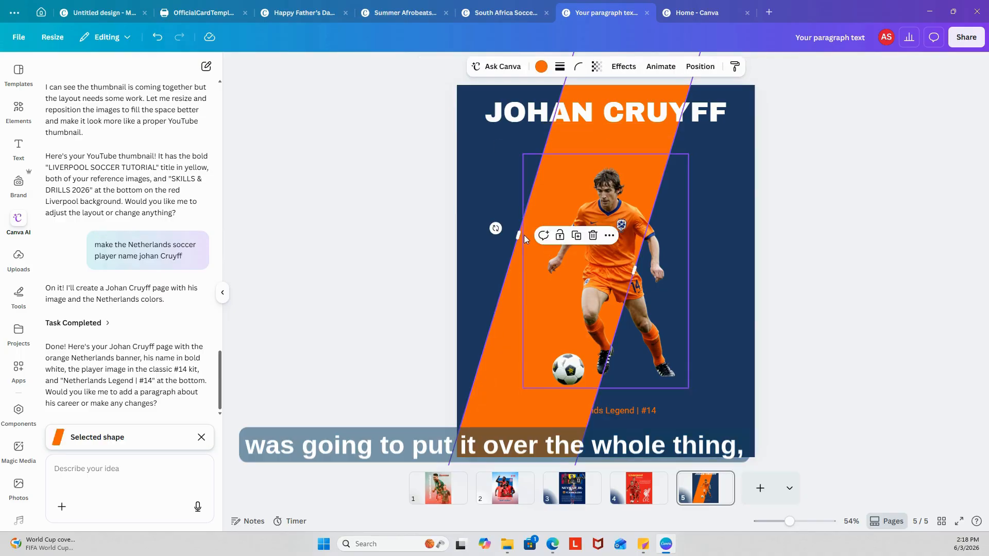
drag(518, 236, 436, 145)
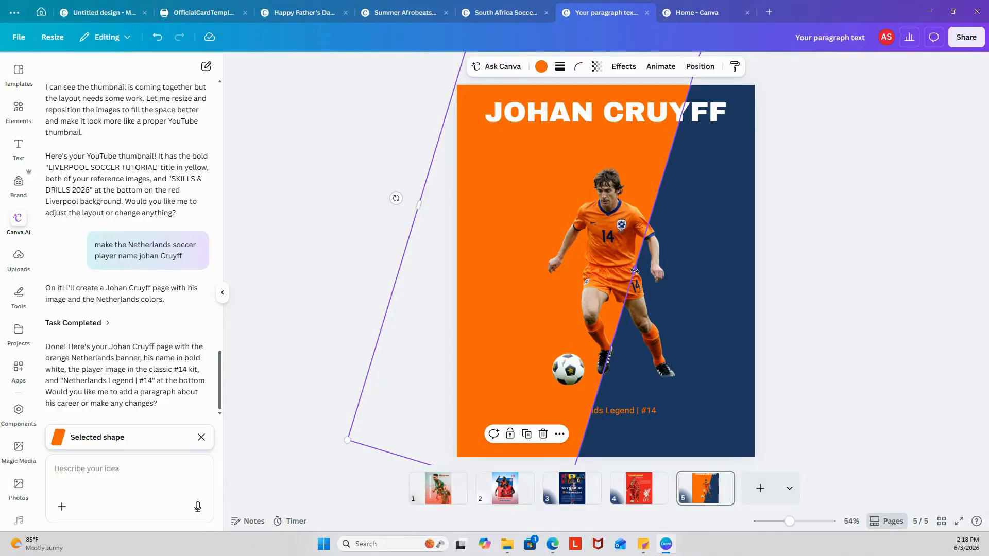
drag(635, 272, 606, 274)
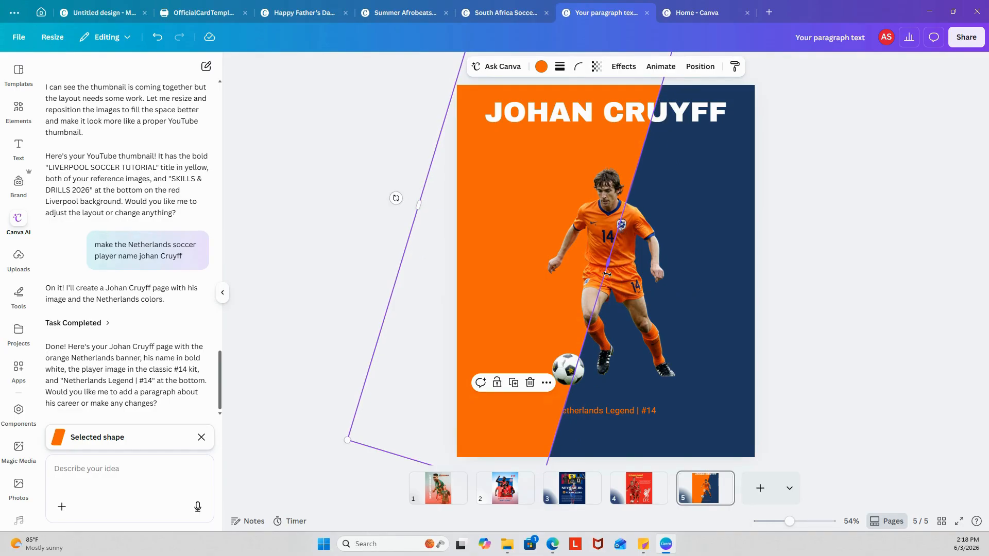
Align the player image to the horizontal centre of the page and deselect it.
click(639, 311)
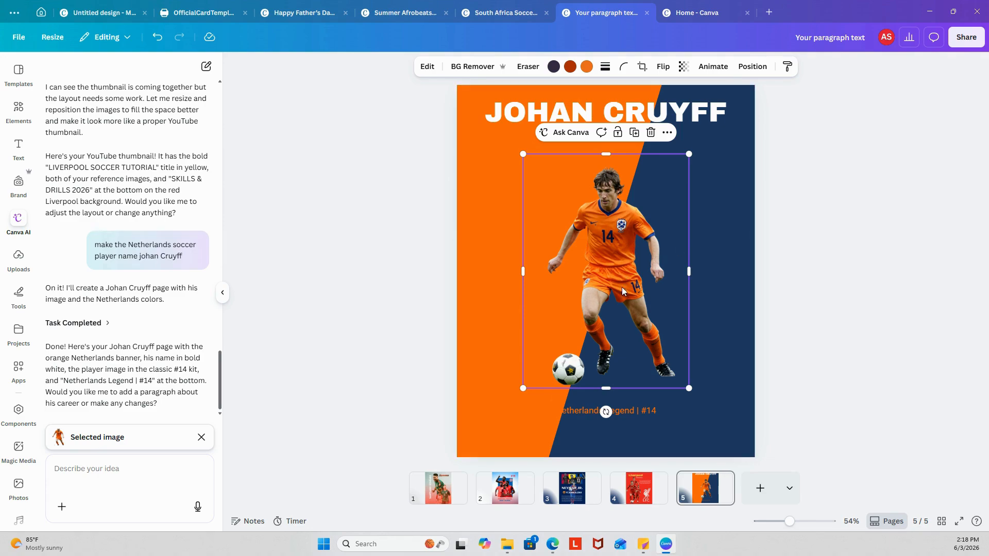
drag(609, 298, 585, 294)
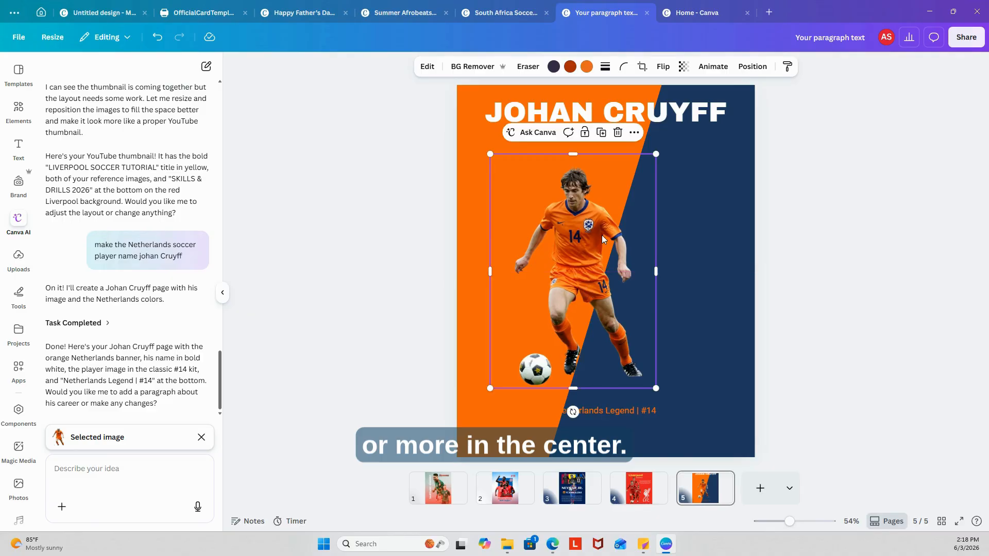
click(752, 68)
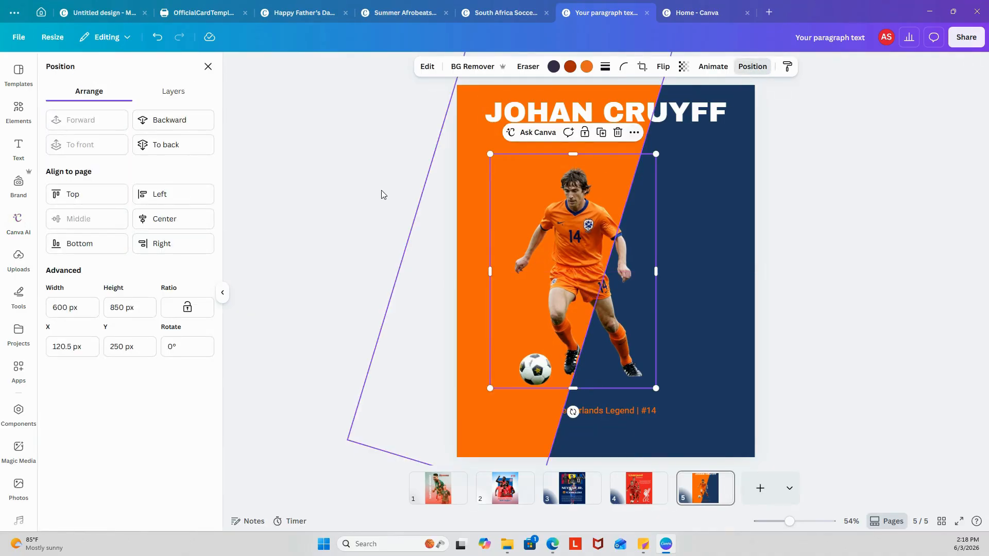
click(170, 218)
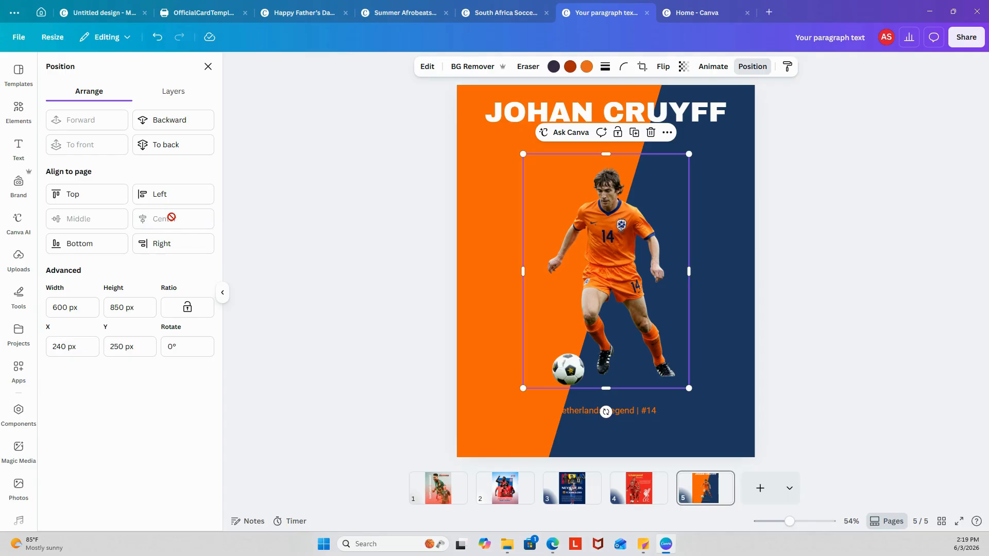
click(853, 254)
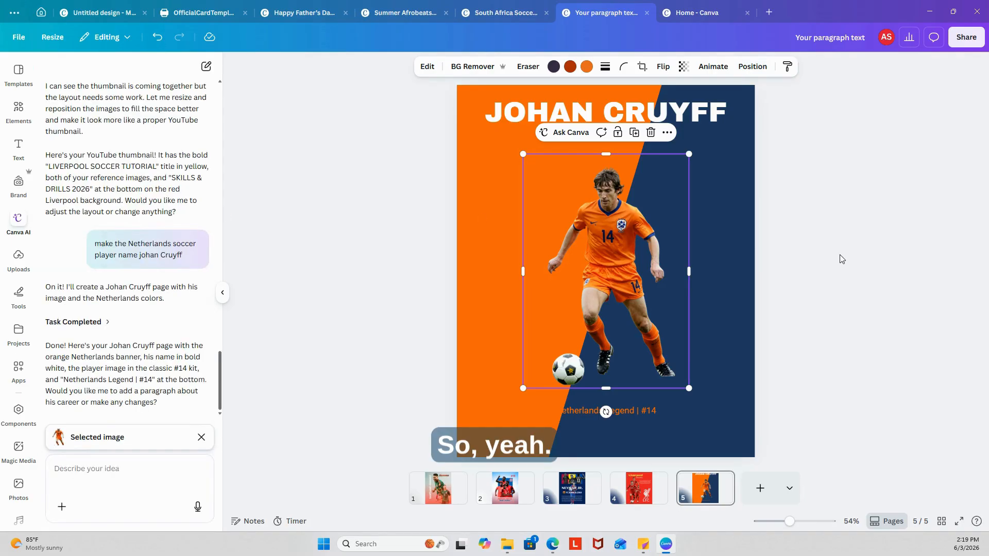
click(813, 335)
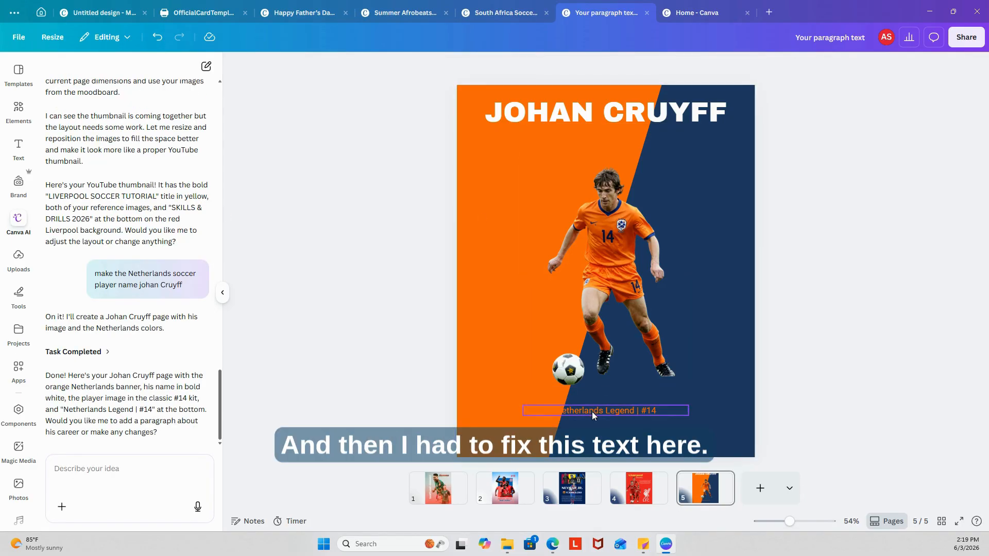
Move the "Netherlands Legend | #14" caption right onto the blue area and set its font to DM Sans Bold.
drag(592, 413, 635, 412)
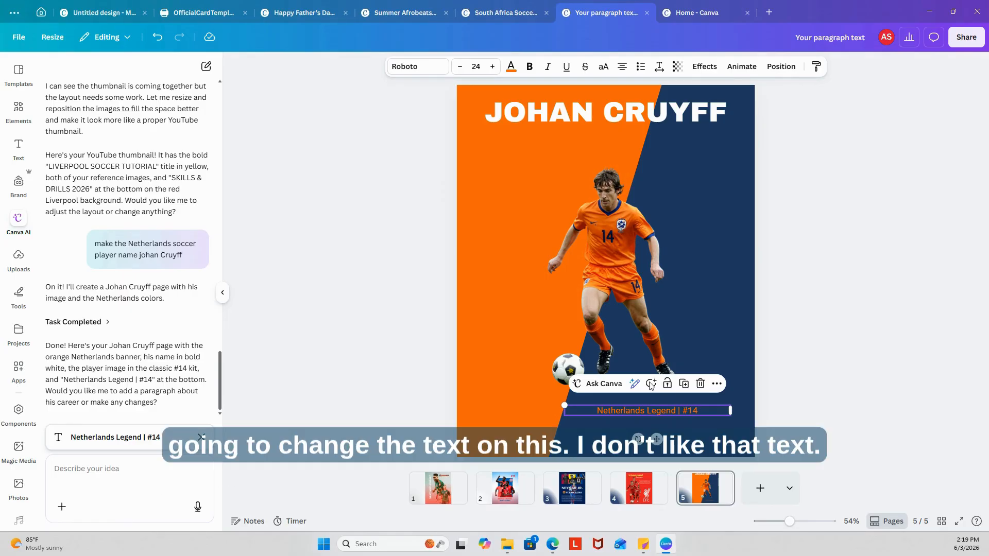
click(420, 68)
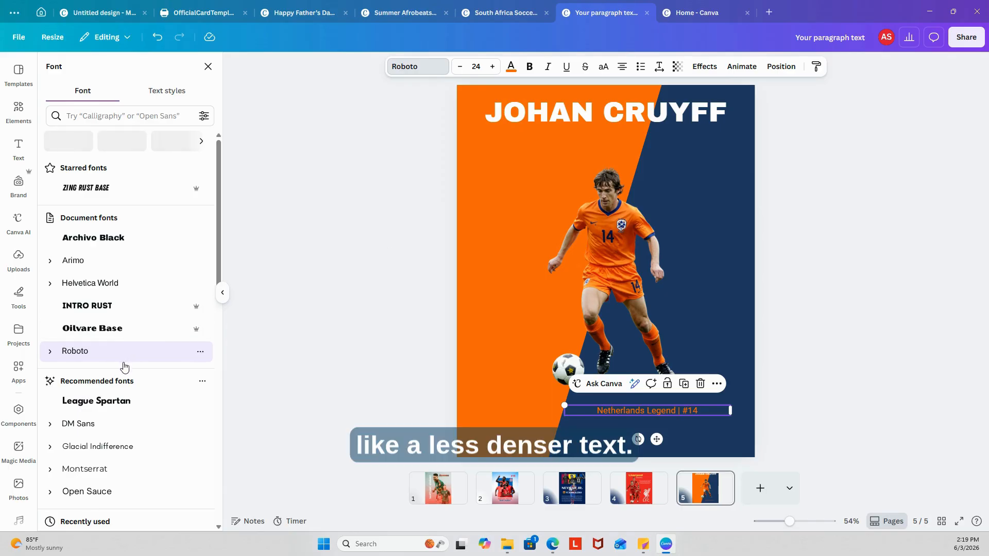
scroll(124, 367, down, 3)
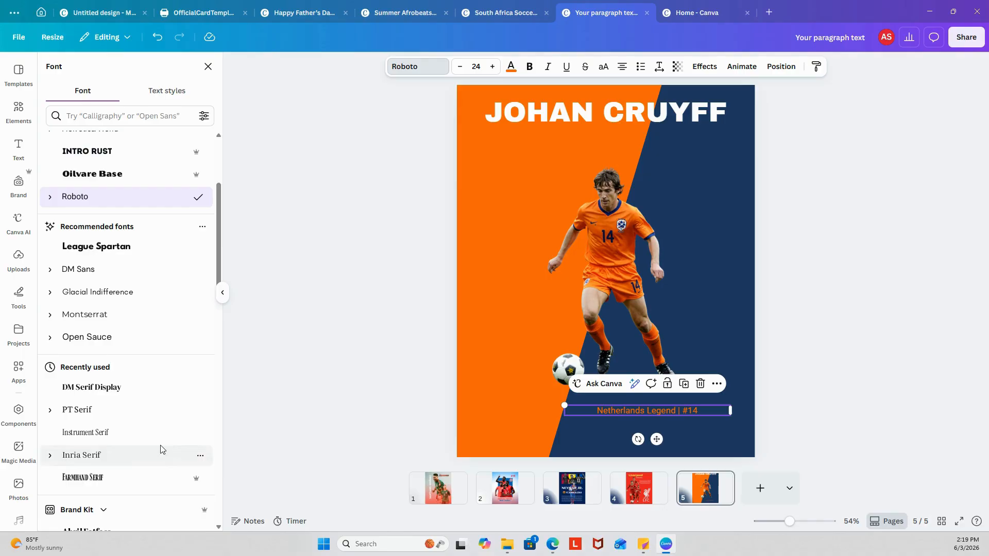
scroll(163, 449, down, 5)
scroll(114, 460, down, 1)
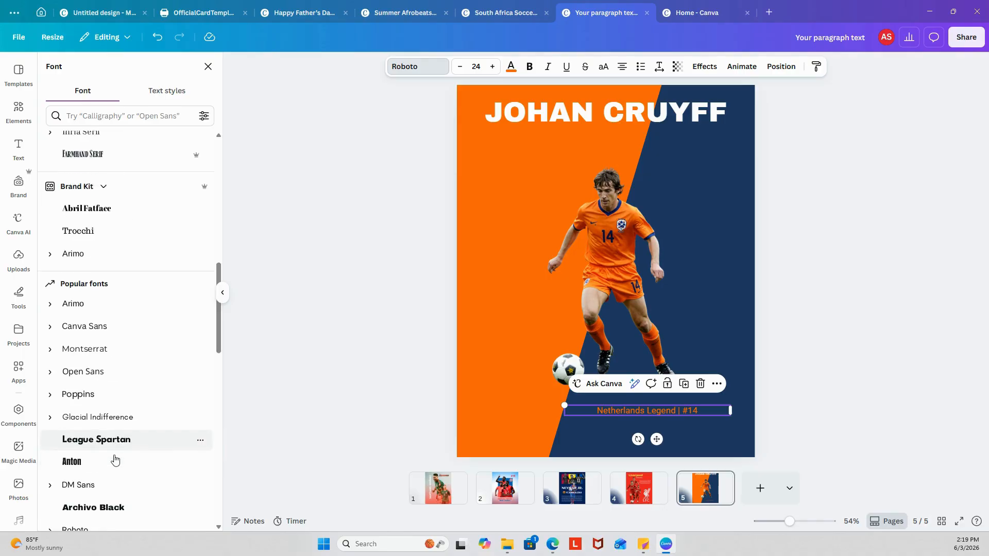
scroll(116, 460, down, 2)
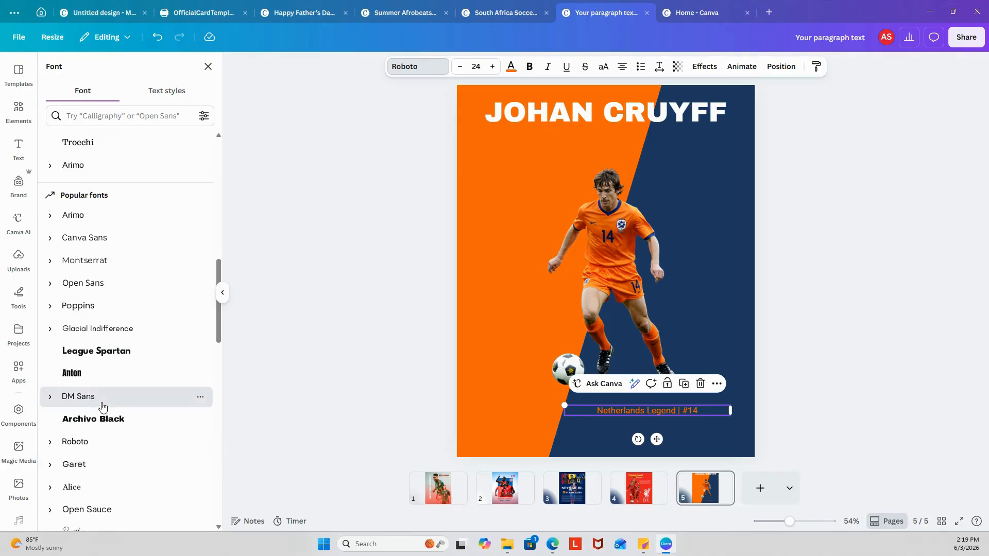
click(103, 407)
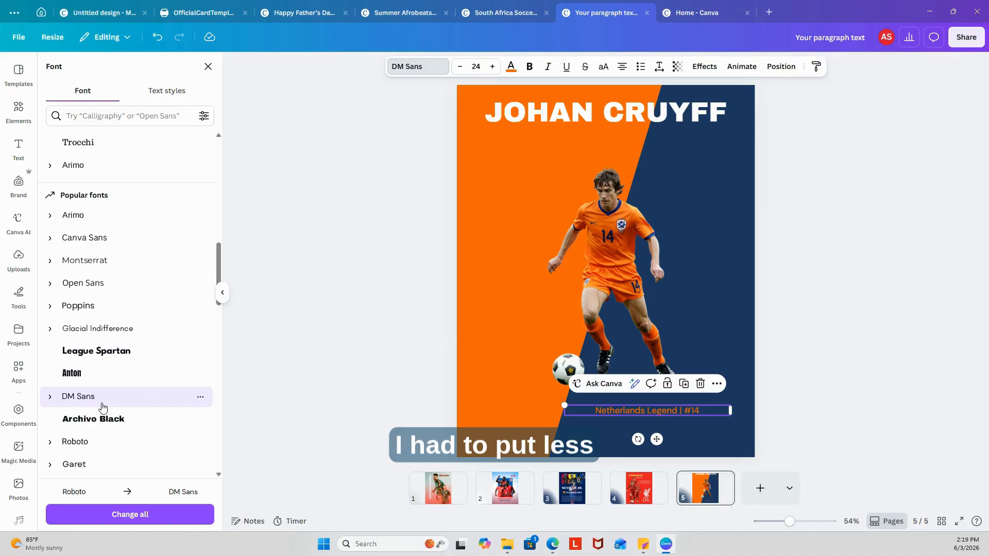
click(49, 400)
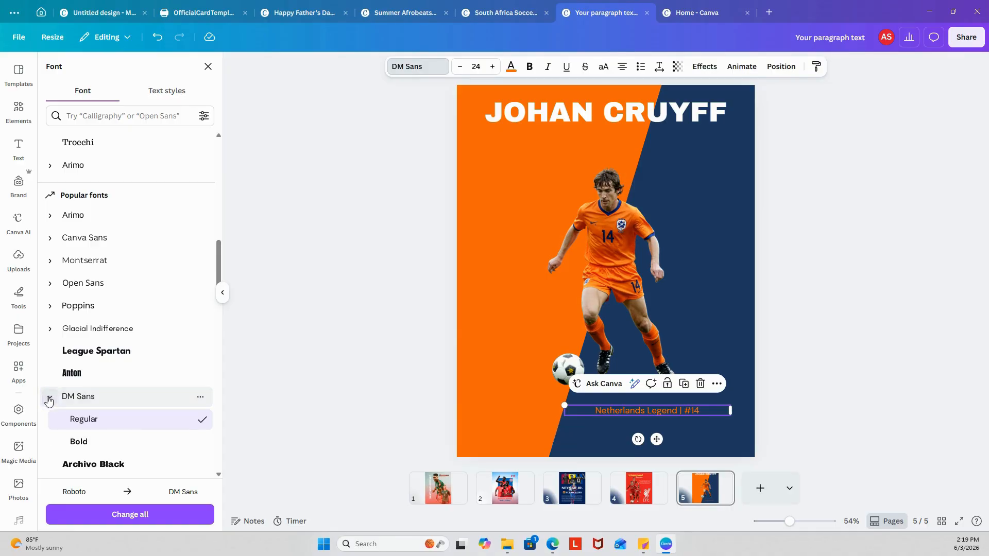
click(95, 446)
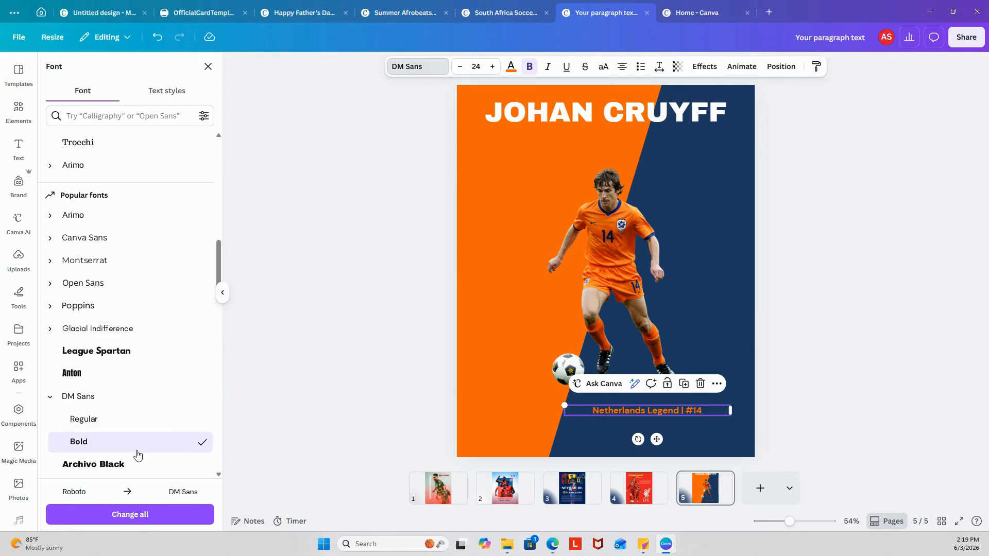
scroll(138, 451, down, 4)
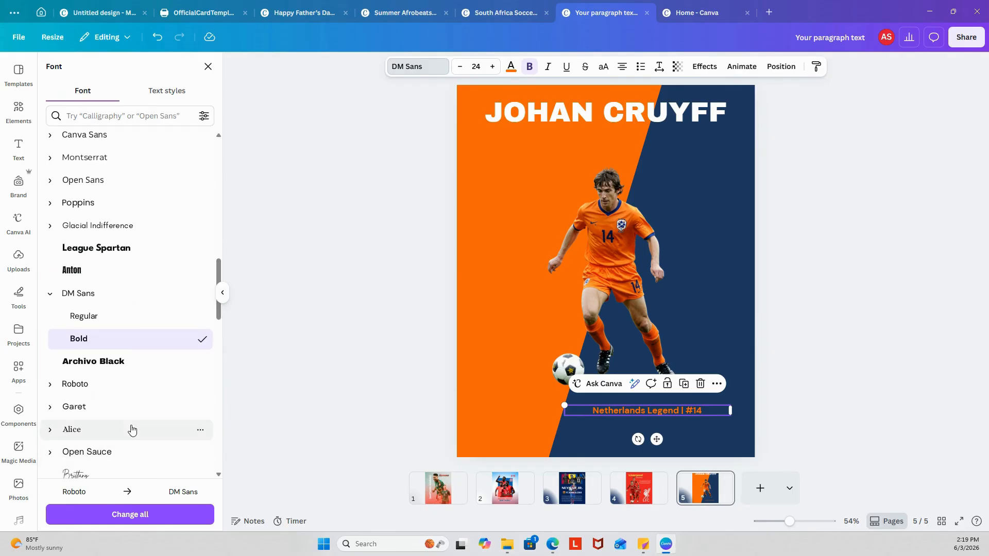
Change the "Netherlands Legend | #14" caption font to Garet in the Book weight.
click(95, 410)
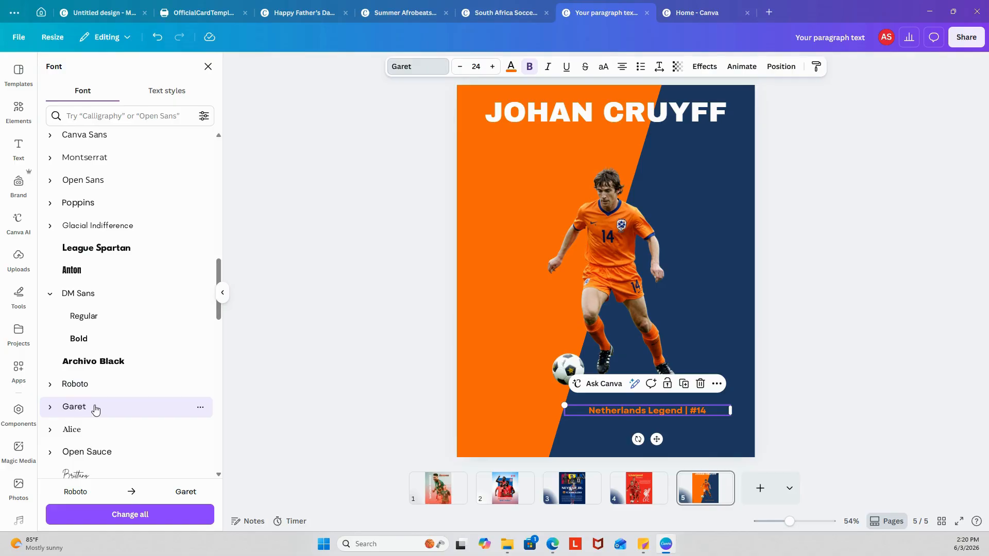
click(50, 407)
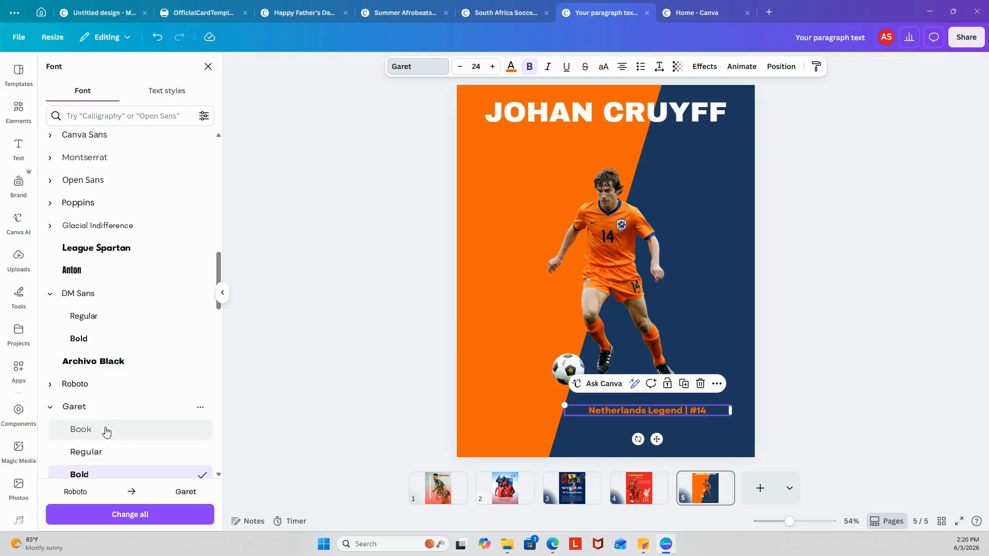
click(107, 439)
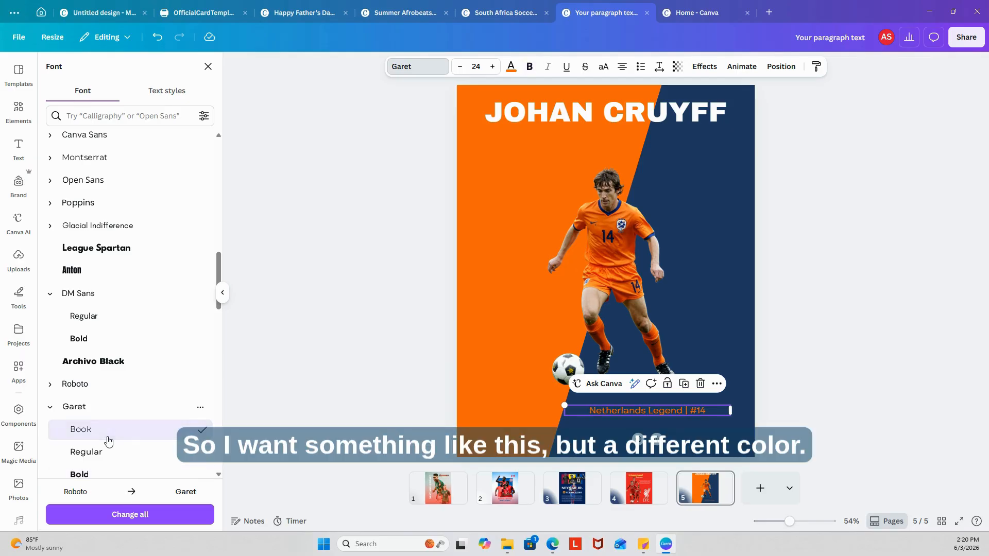
Colour the "Netherlands Legend | #14" caption text white (#ffffff) and deselect it.
click(637, 411)
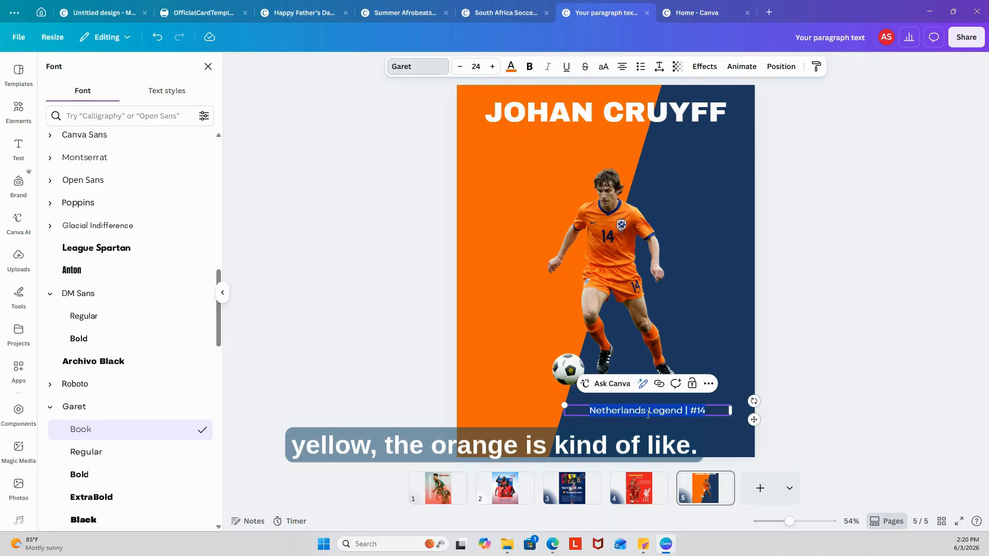
click(511, 68)
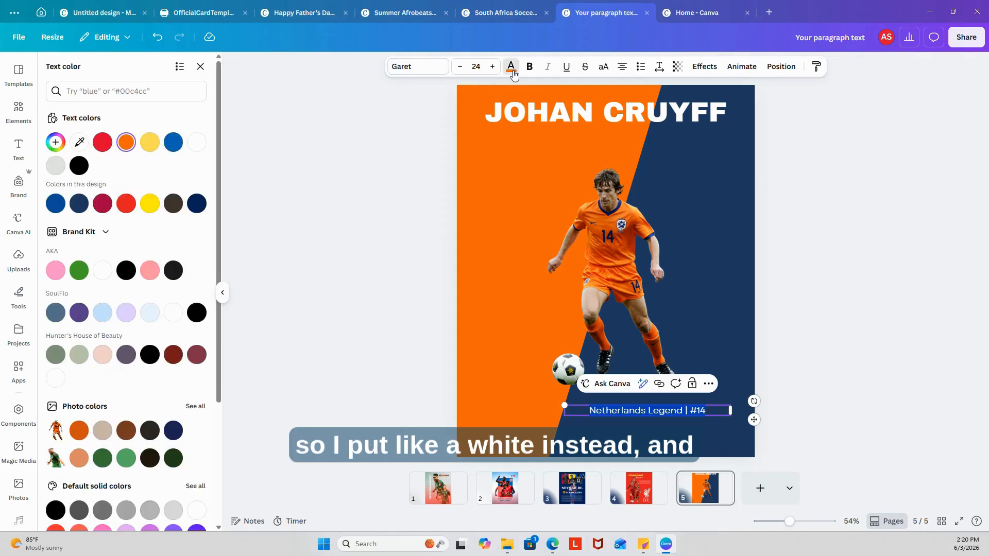
click(196, 143)
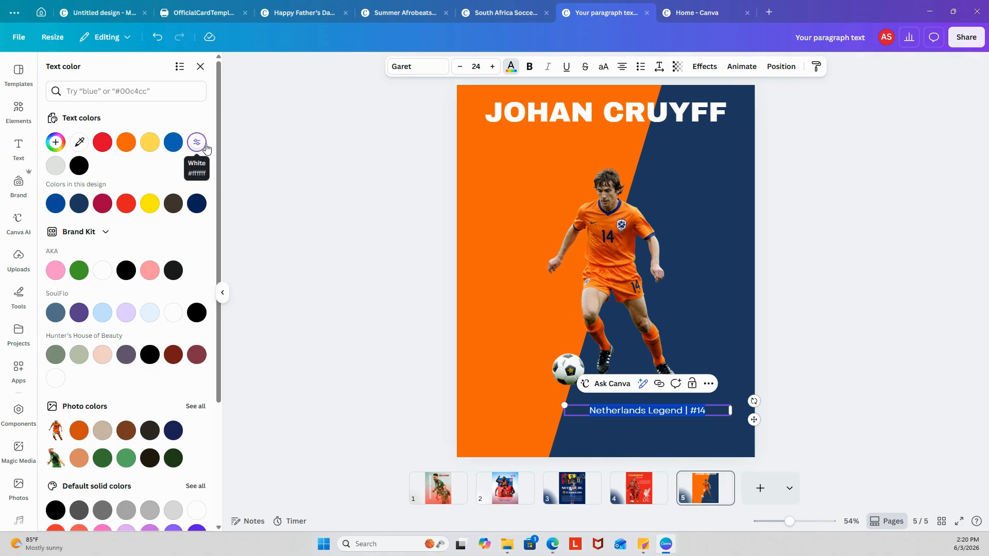
click(341, 292)
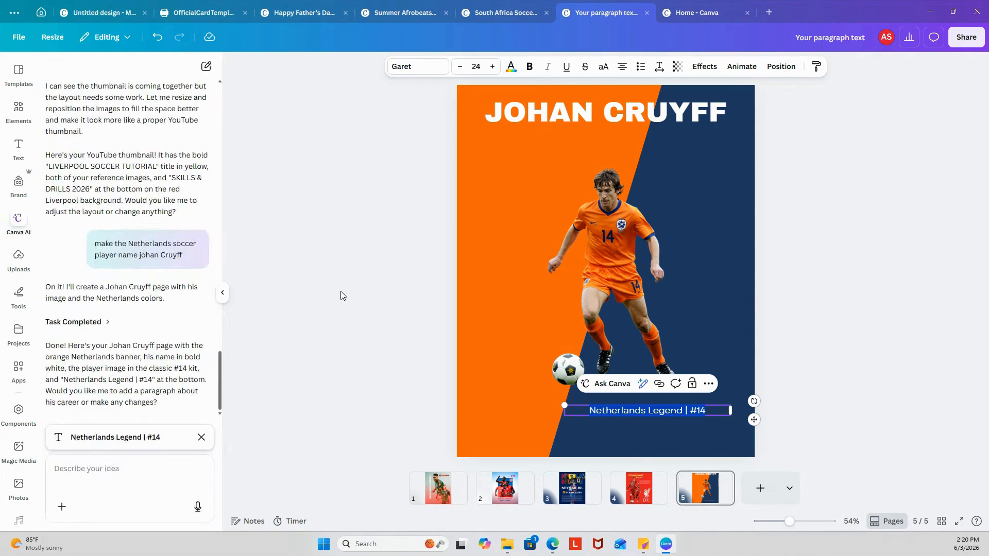
click(338, 331)
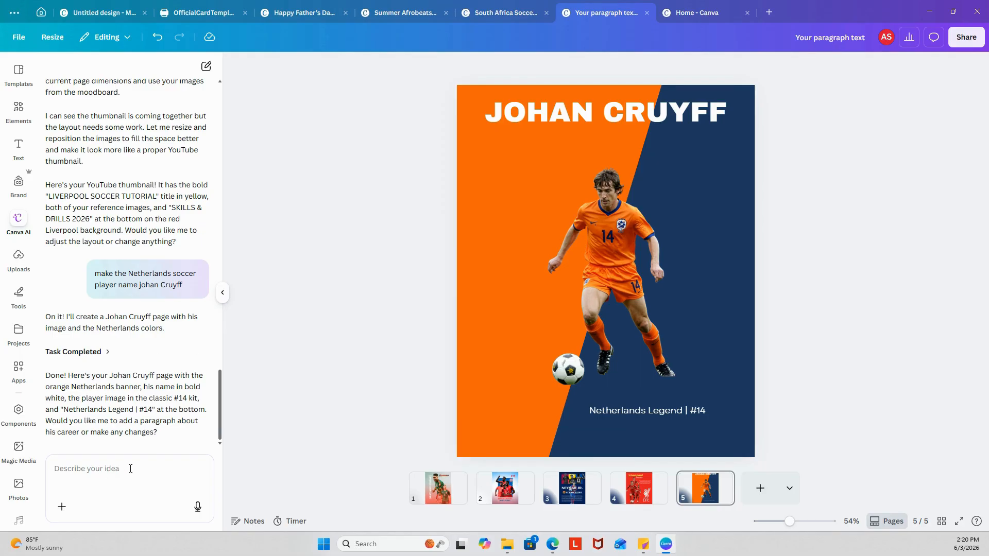
Search the design elements for "old paper texture".
click(18, 110)
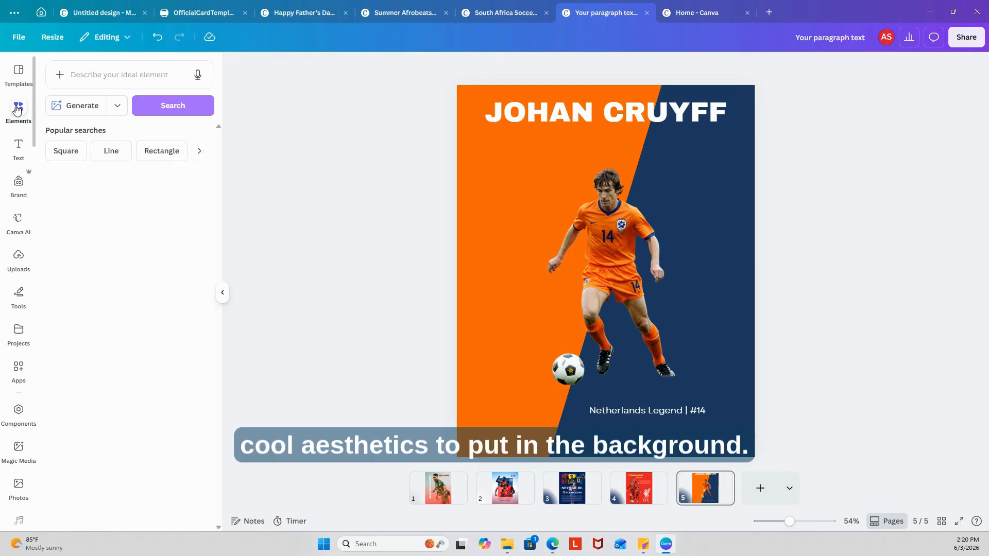
click(86, 74)
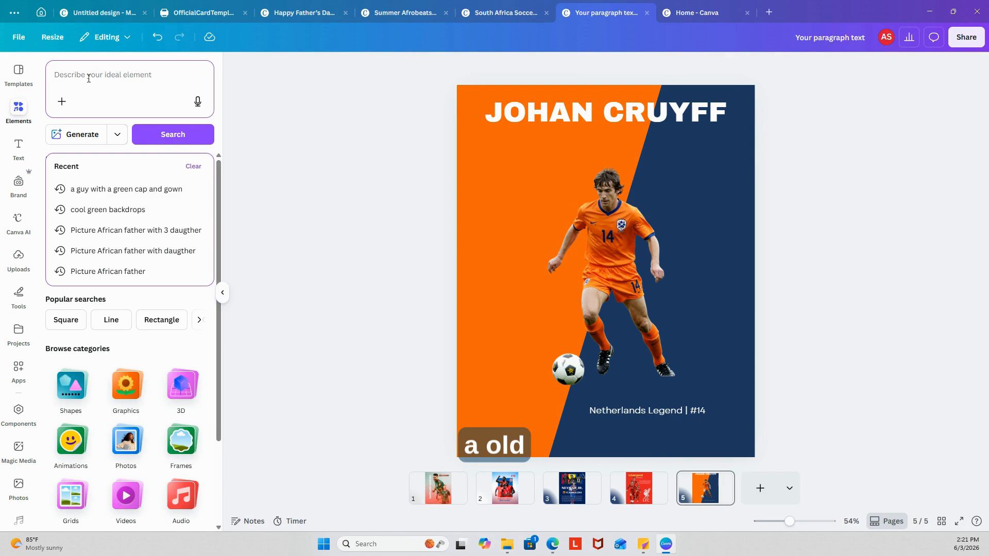
text(old)
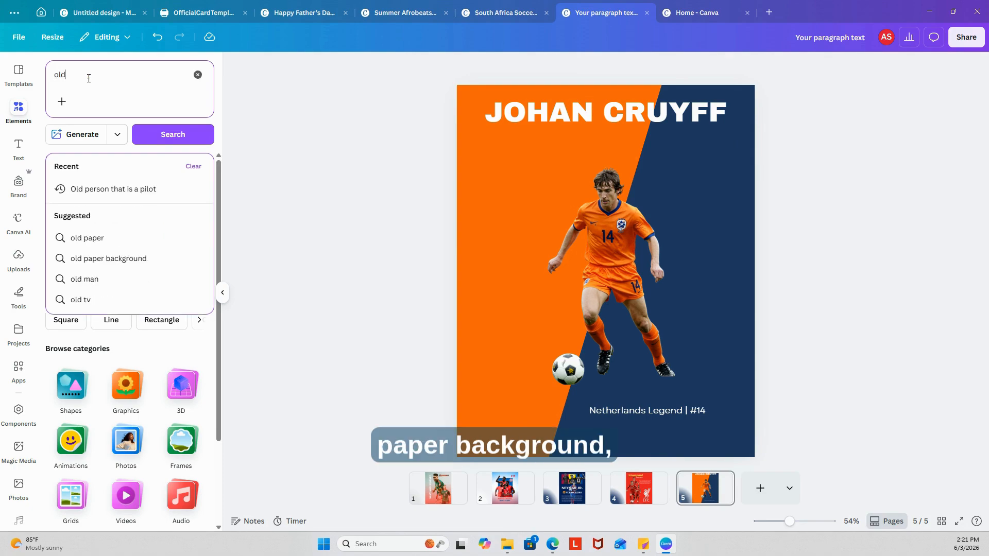
text( pa)
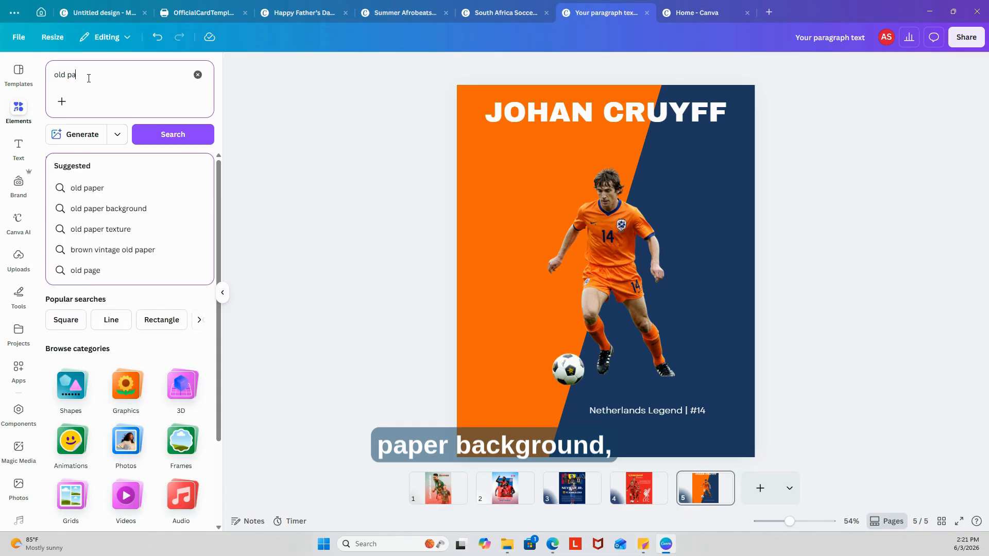
text(per)
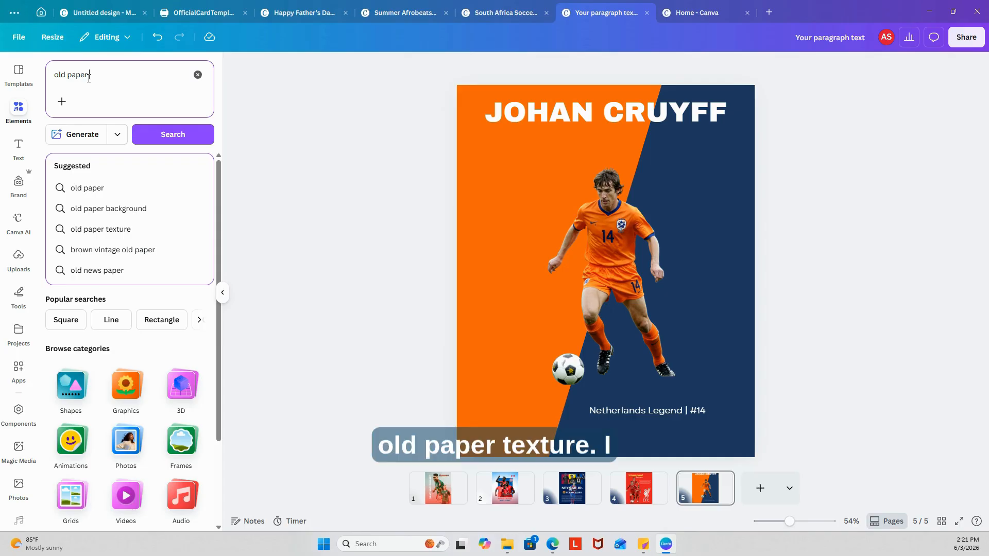
click(120, 234)
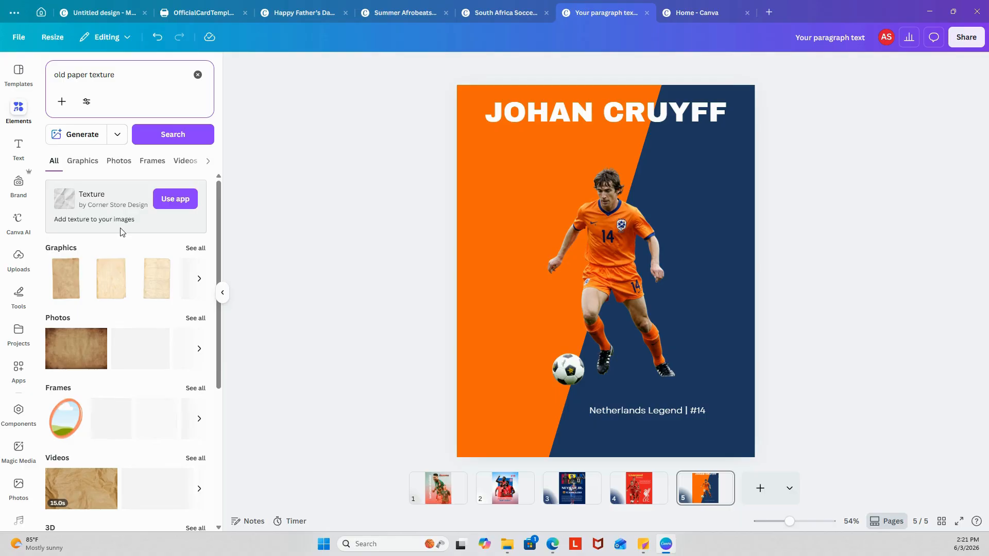
Refine the element search to "old paper texture transparent".
click(125, 73)
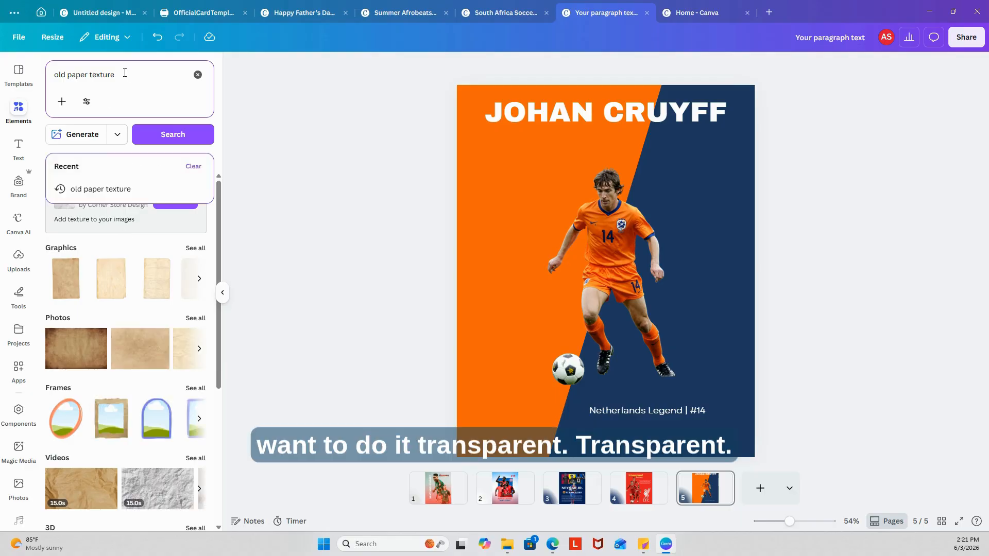
text(tr)
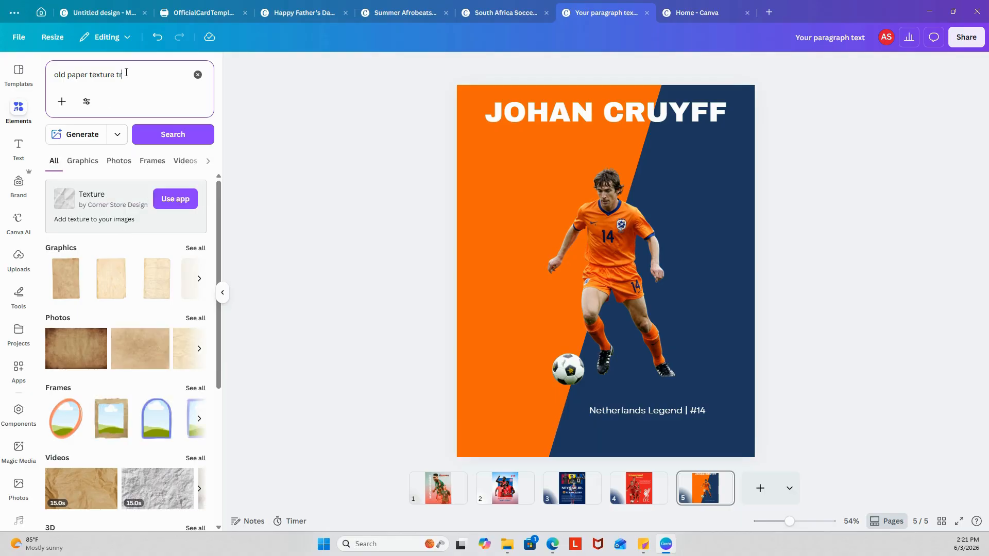
text(anspant)
right_click(141, 78)
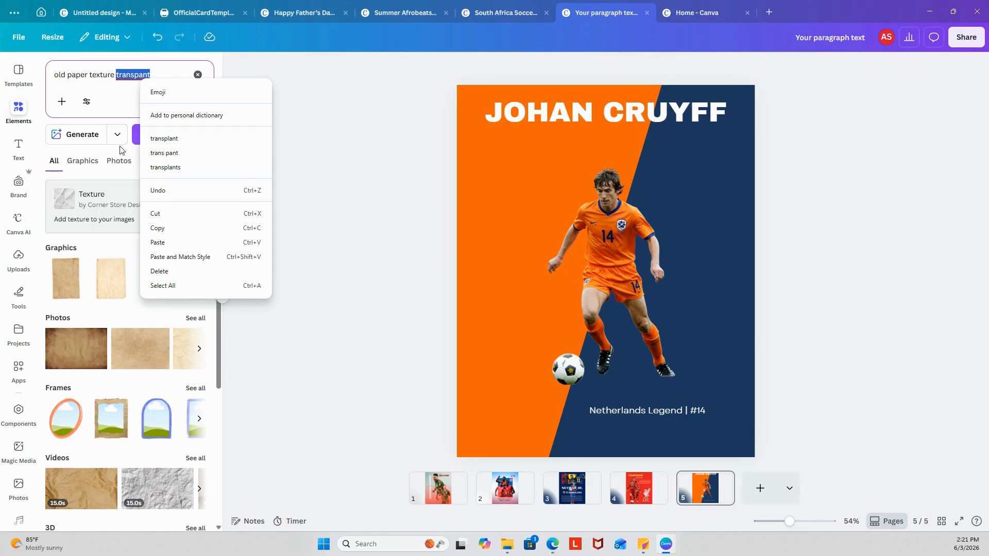
click(131, 74)
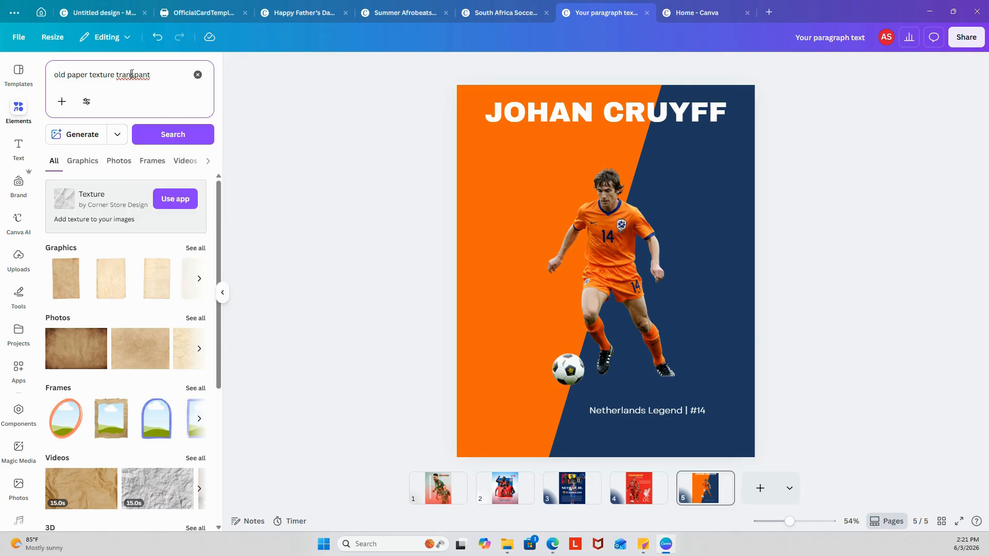
key(BackSpace)
key(BackSpace)
key(Return)
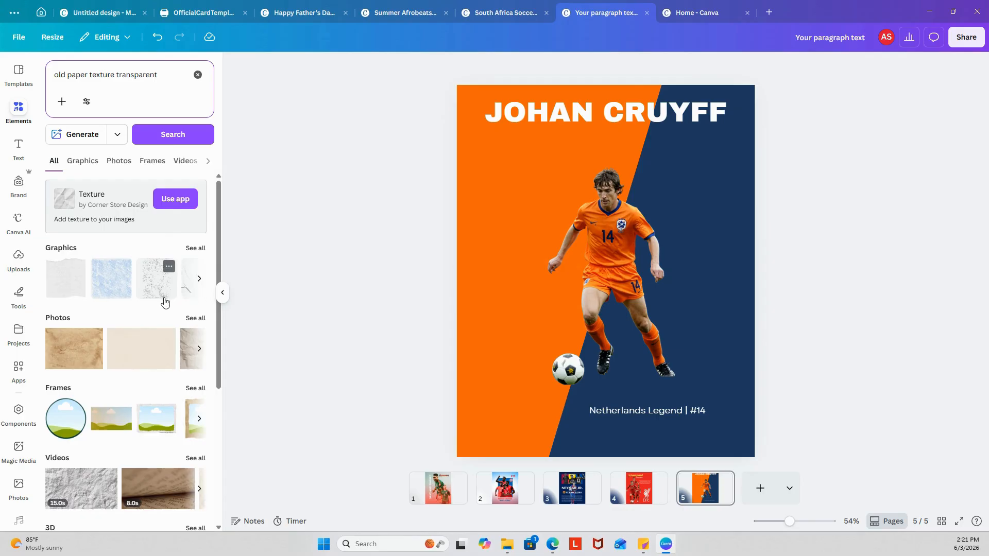
Try the blue scratched texture, delete it, and add the beige-edged old paper graphic from the full graphics results instead.
click(110, 291)
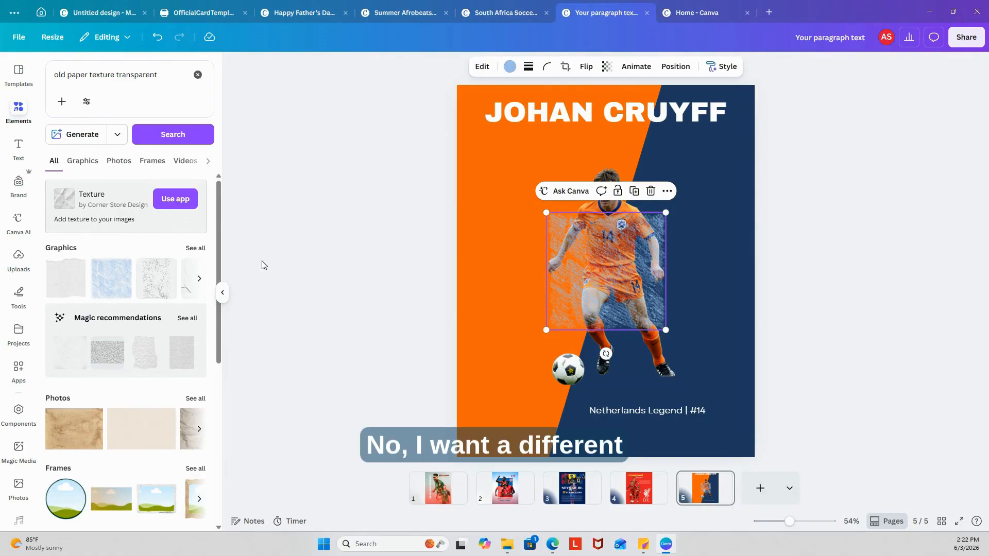
key(Delete)
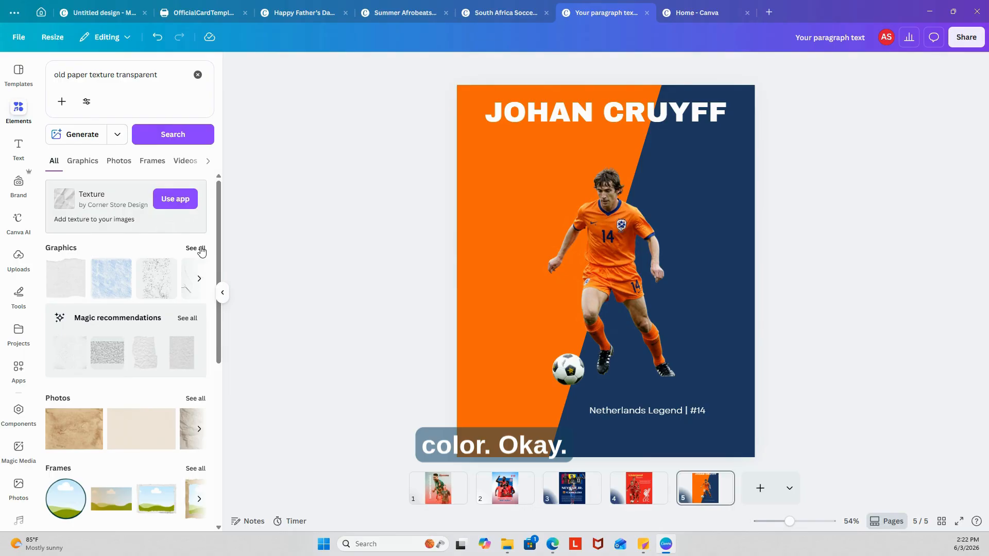
click(196, 248)
scroll(183, 375, down, 2)
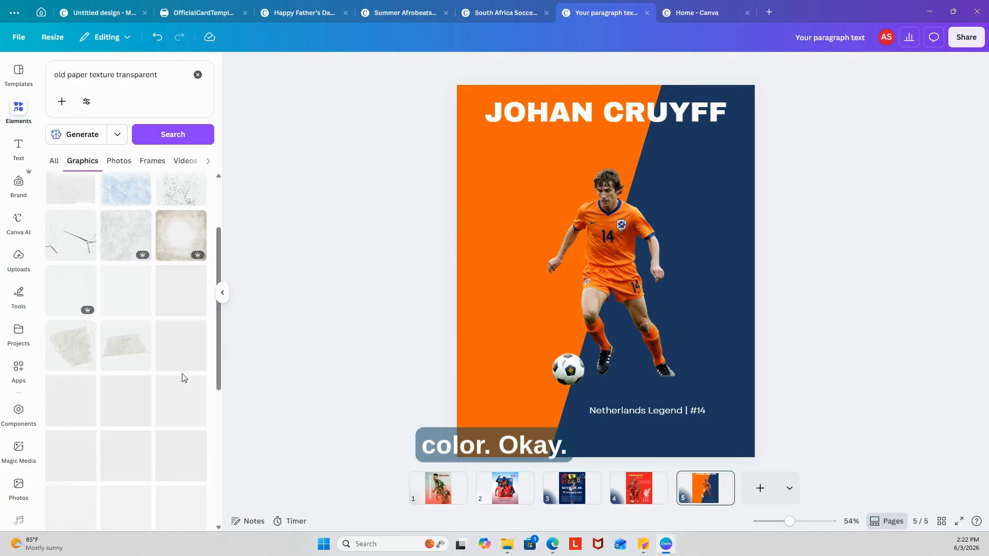
scroll(183, 378, down, 1)
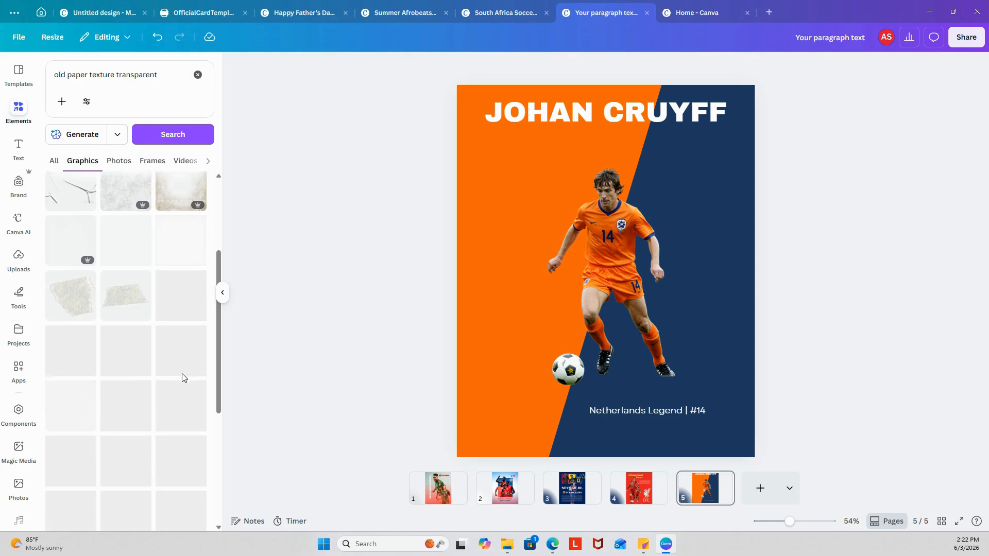
scroll(173, 243, up, 1)
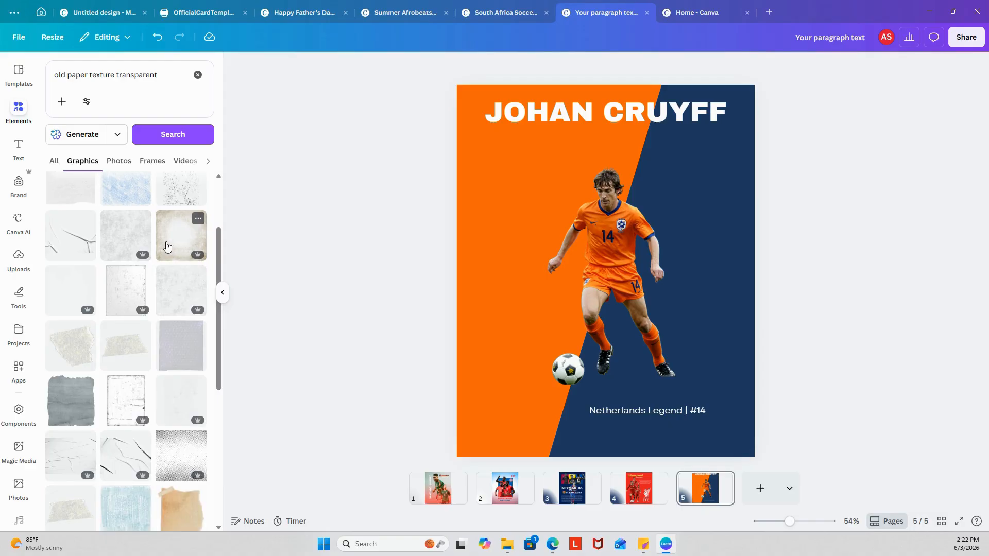
click(167, 246)
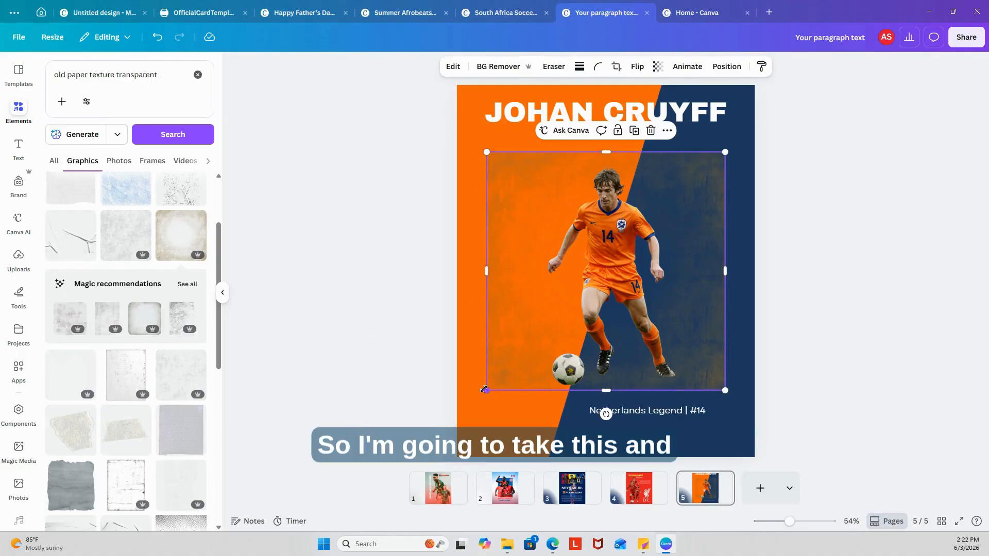
Enlarge the old paper texture past the edges of page 5 so it covers the whole poster, and deselect it.
drag(487, 391, 446, 503)
right_click(446, 503)
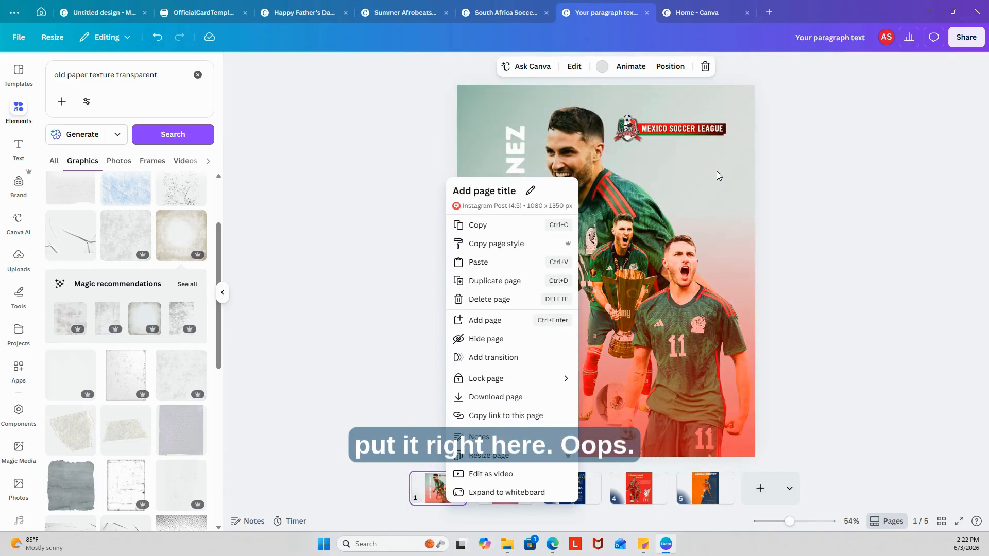
click(713, 494)
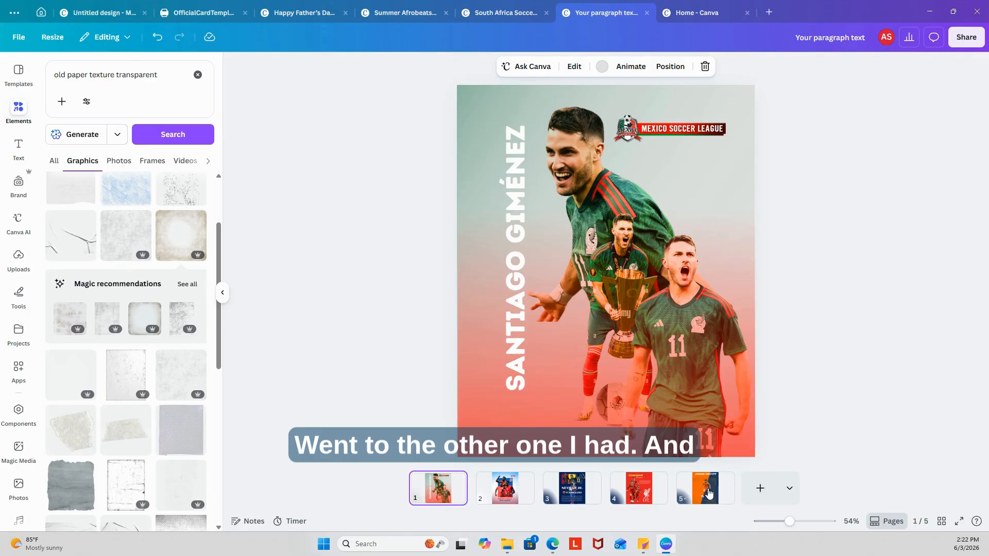
click(710, 493)
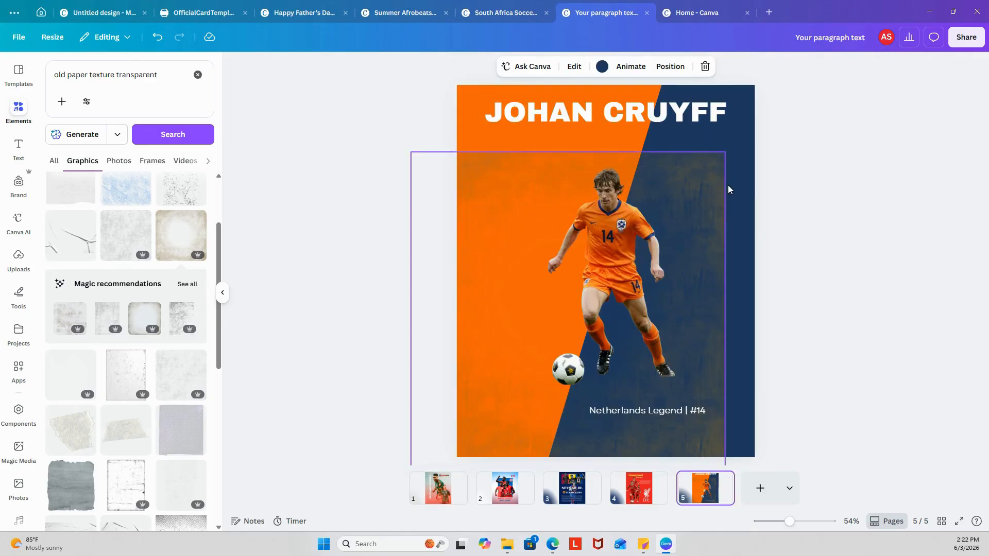
click(719, 166)
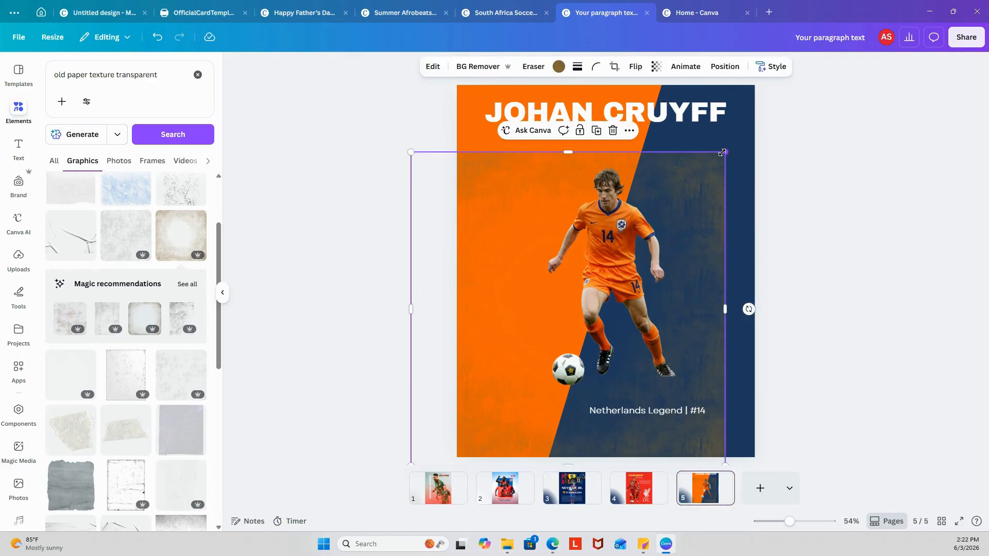
drag(725, 152, 771, 66)
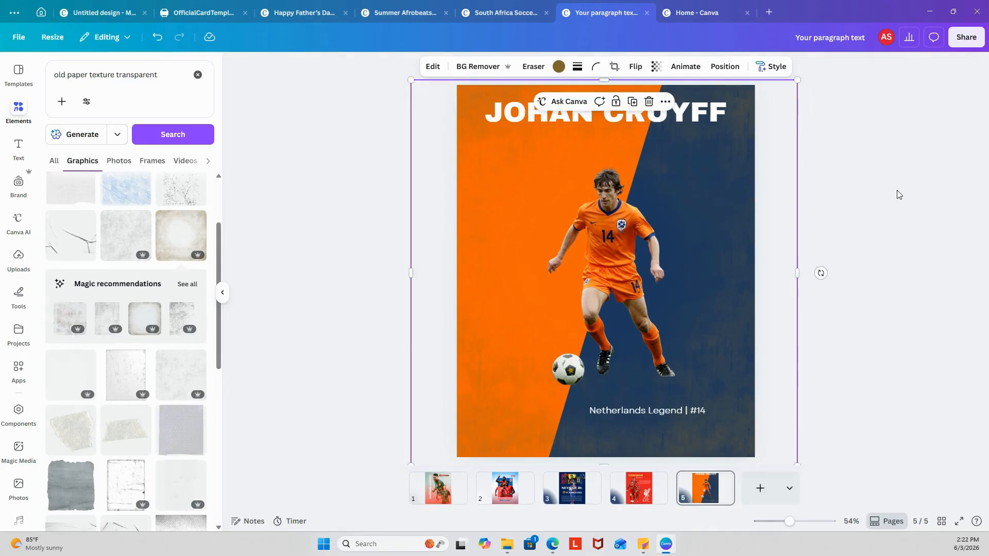
click(874, 238)
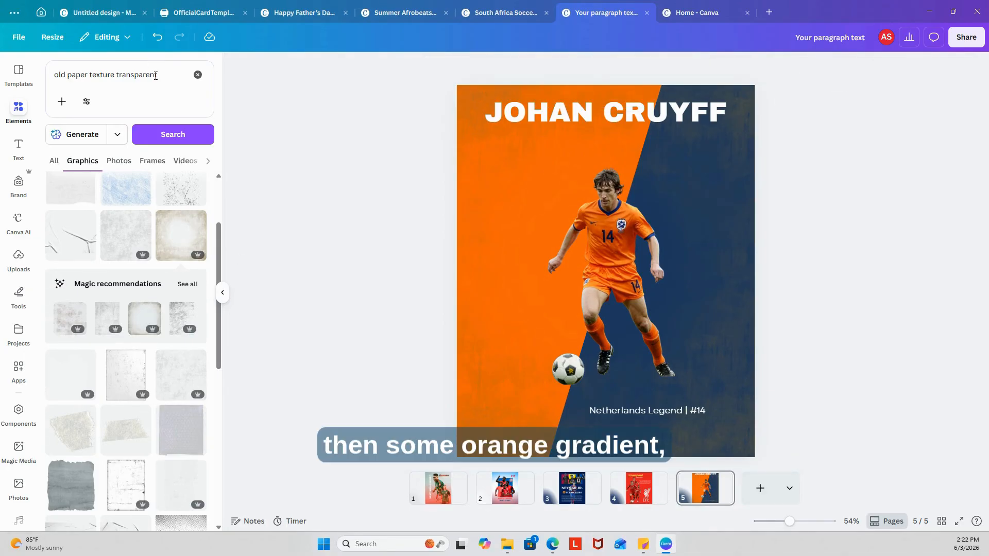
Remove "old paper texture" from the element search text so that only "transparent" is left.
click(114, 75)
key(BackSpace)
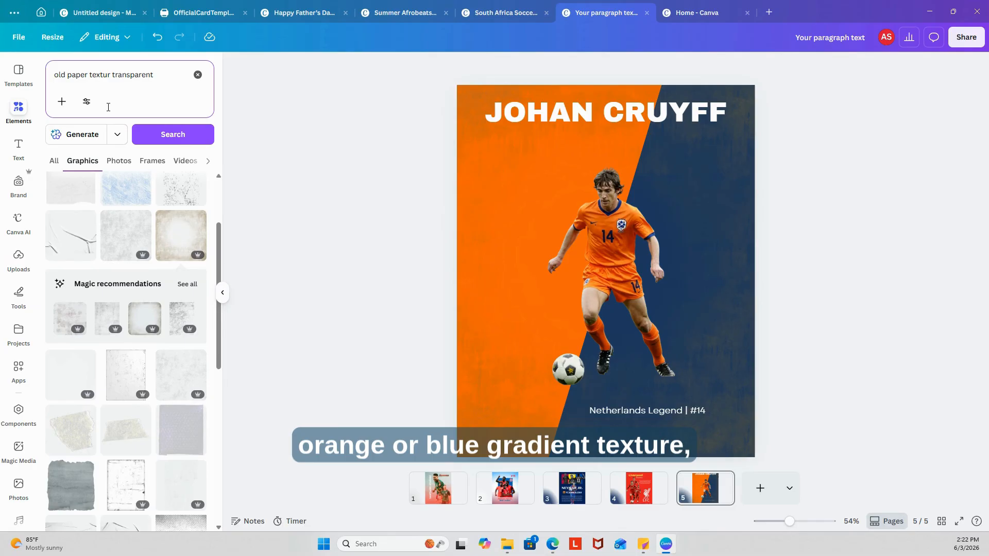
key(BackSpace)
key(BackSpace)
key(BackSpace)
key(BackSpace)
key(BackSpace)
key(BackSpace)
key(BackSpace)
key(BackSpace)
key(BackSpace)
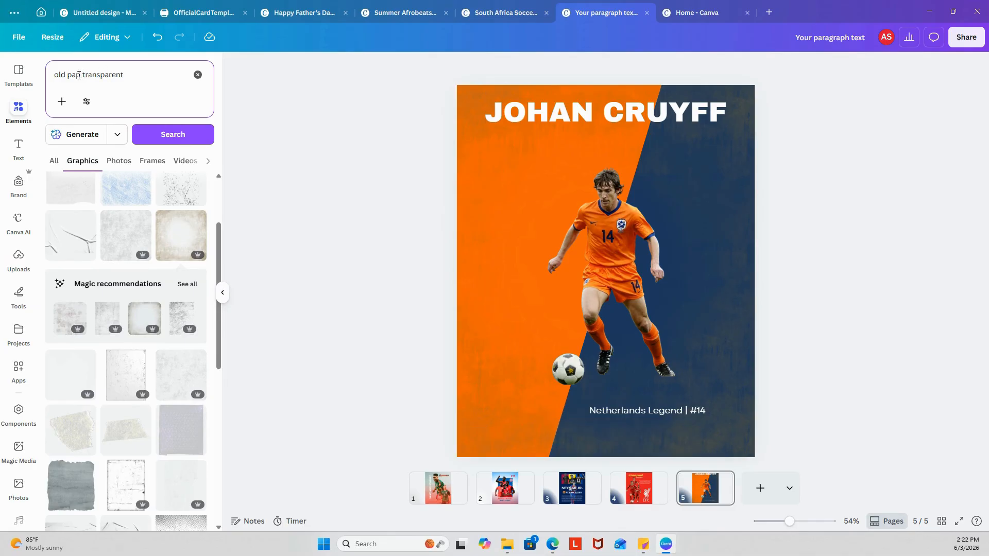
key(BackSpace)
key(BackSpace)
key(BackSpace)
key(BackSpace)
key(BackSpace)
key(BackSpace)
key(BackSpace)
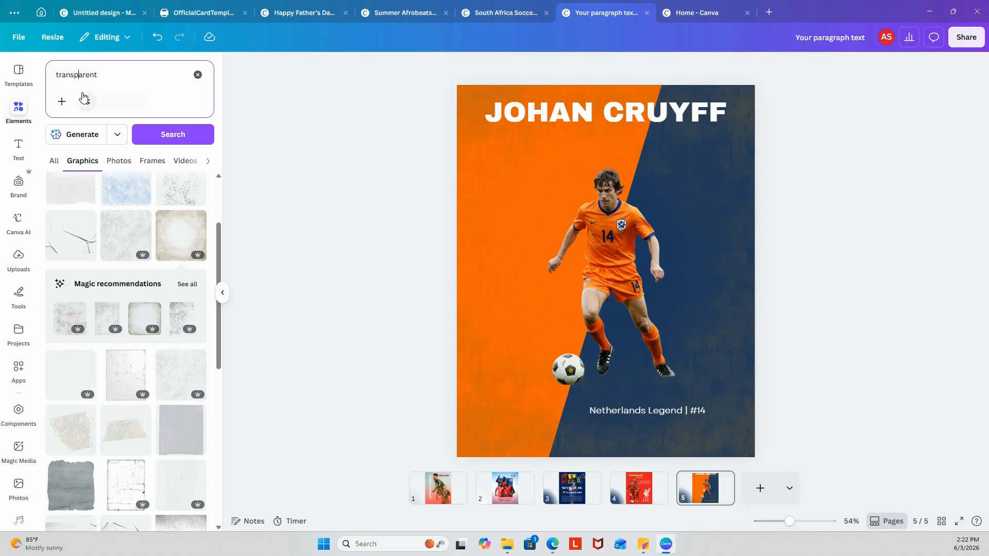
Extend the query to "transparent gaident blue" and search the graphics for it.
click(107, 71)
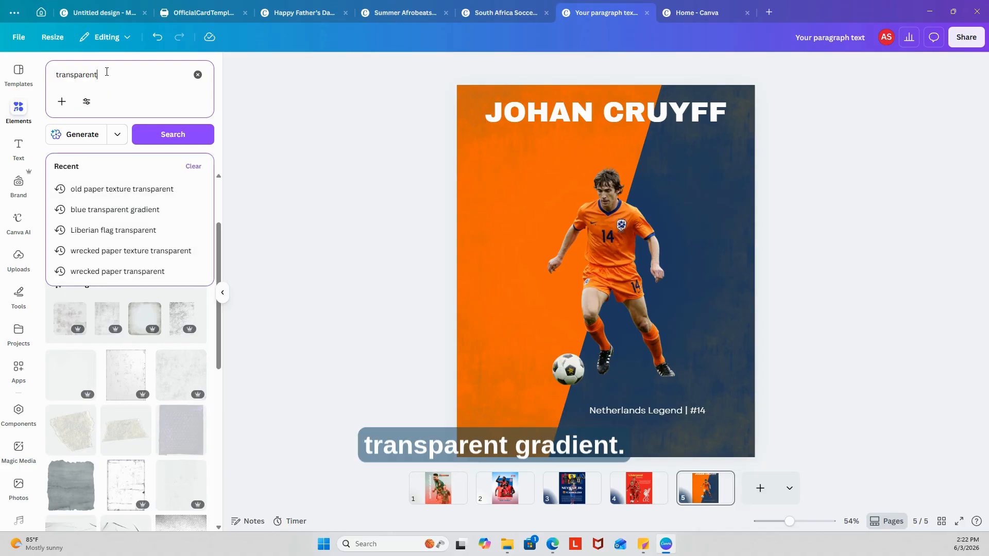
text(ga)
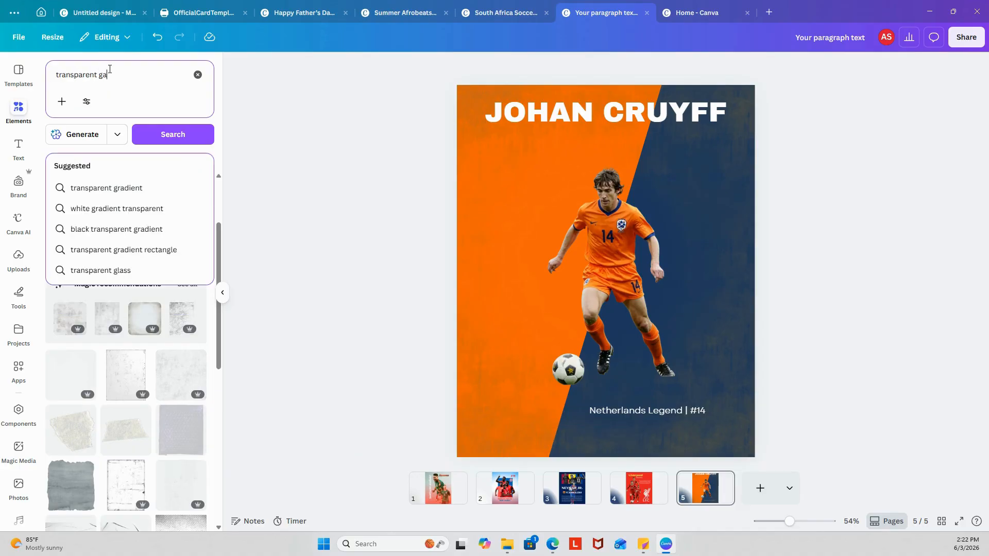
text(rden)
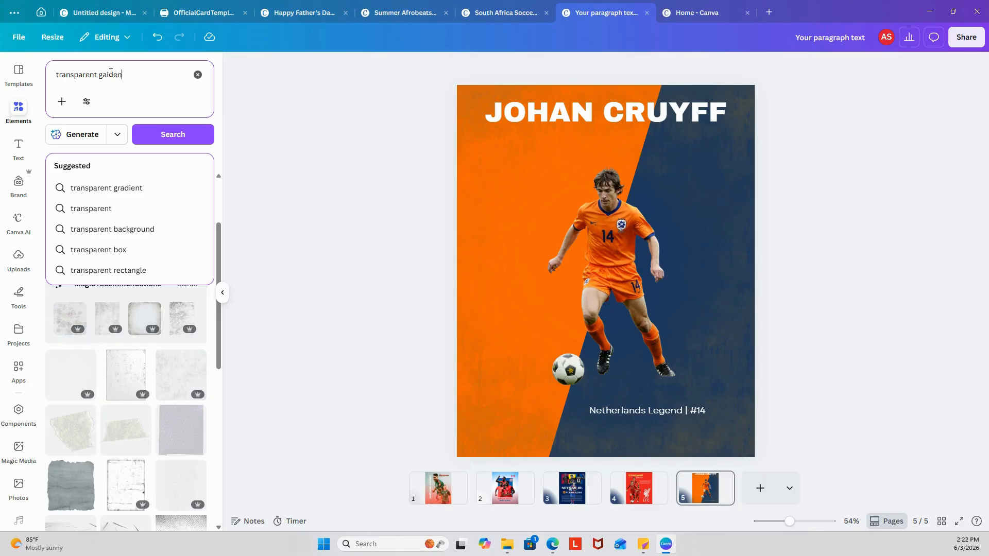
text(t bl)
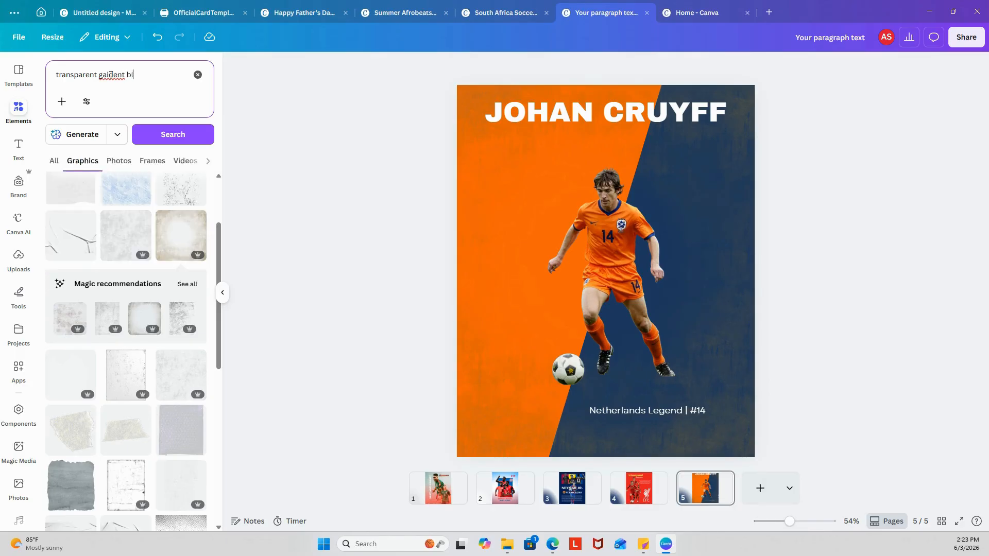
text(ue)
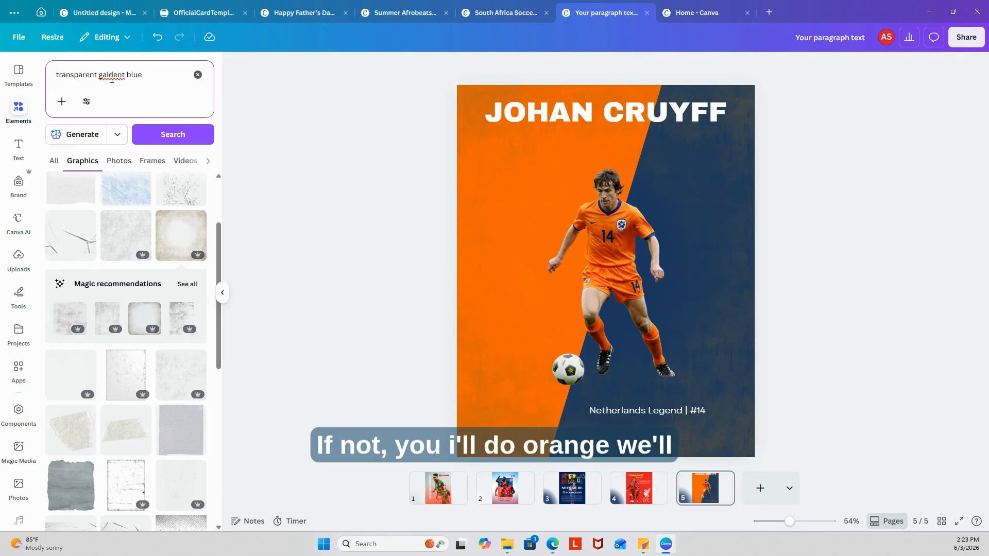
key(Return)
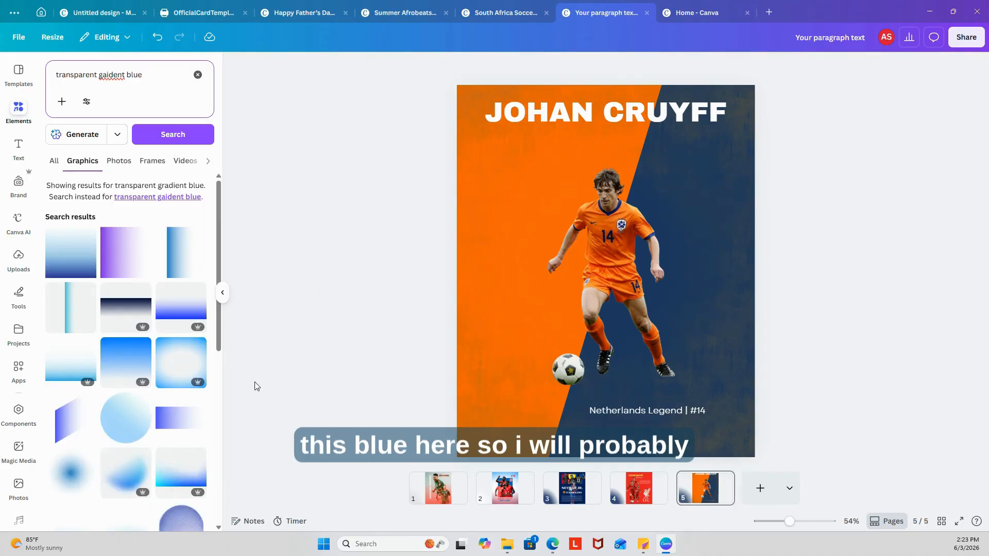
Browse the gradient results and add the grainy square blue gradient graphic to page 5.
scroll(181, 422, down, 1)
scroll(182, 422, down, 3)
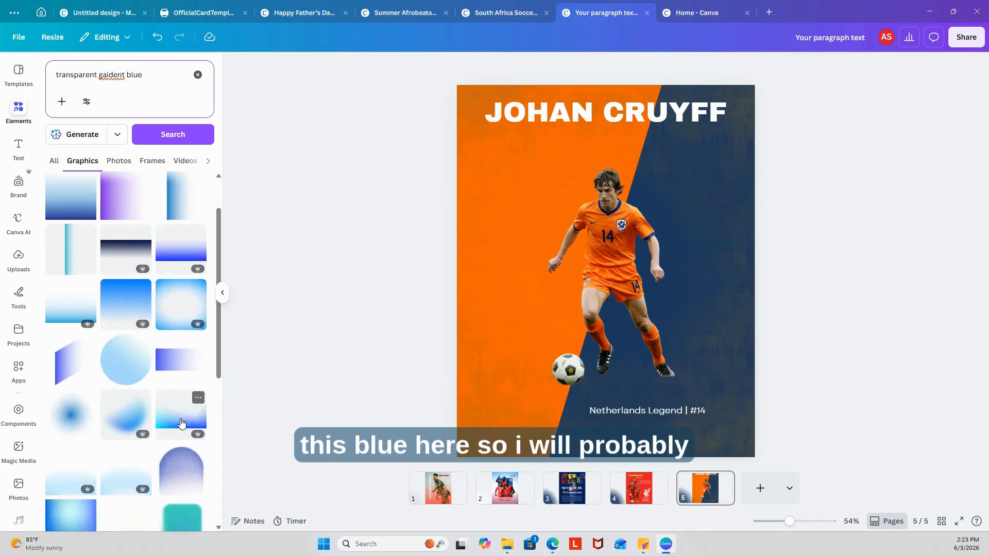
scroll(179, 424, down, 2)
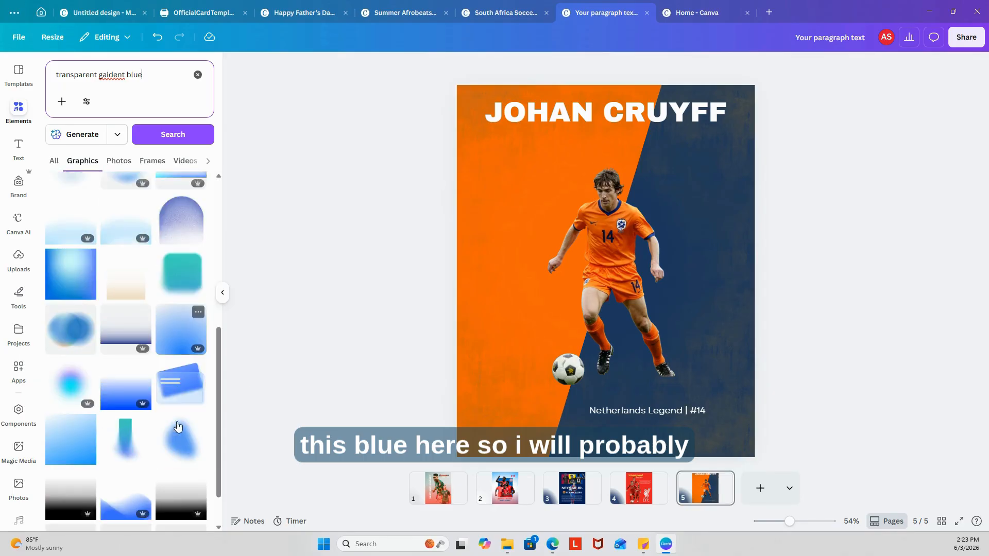
scroll(178, 426, down, 1)
scroll(177, 427, down, 2)
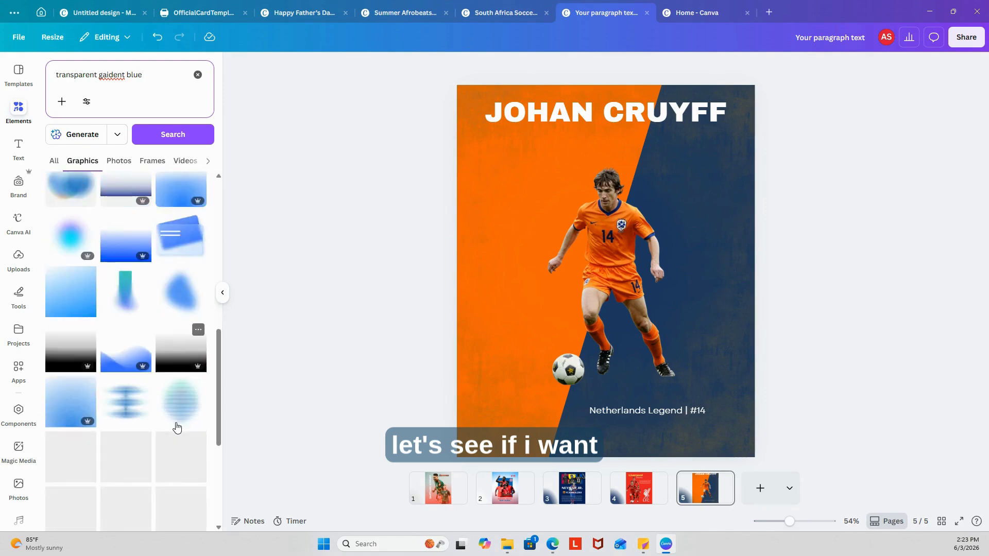
click(73, 403)
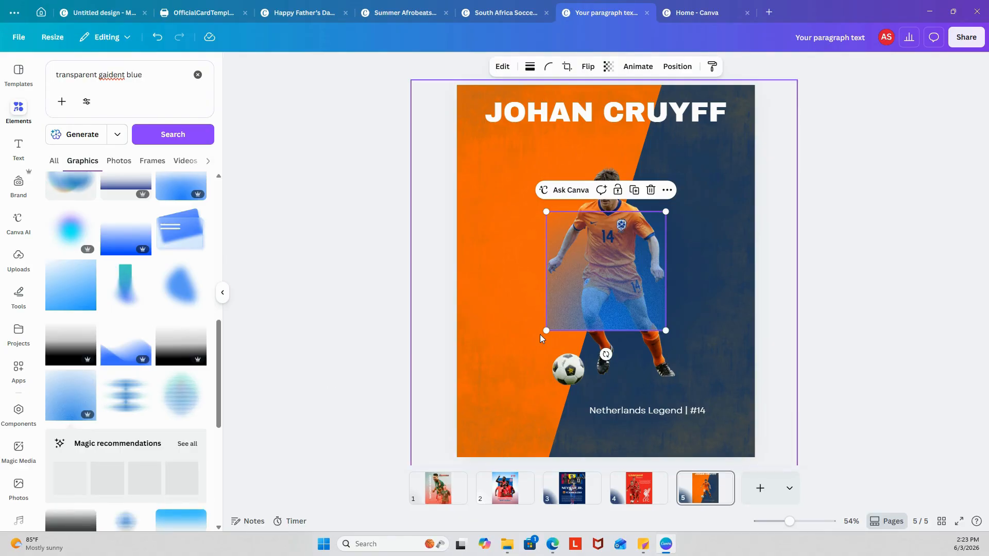
Enlarge the blue gradient and position it over the player and the lower part of the poster, reaching past its left edge.
drag(546, 330, 471, 524)
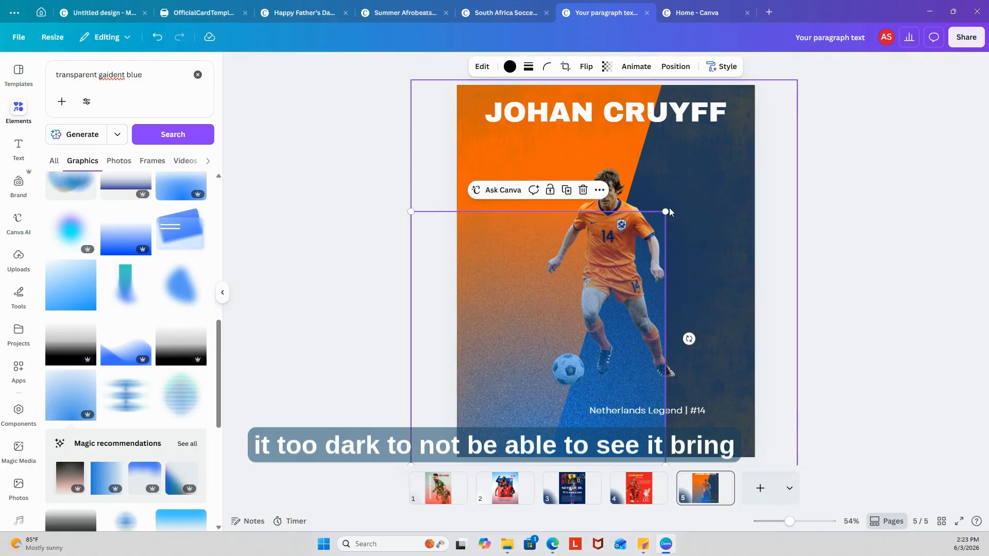
drag(665, 209, 807, 201)
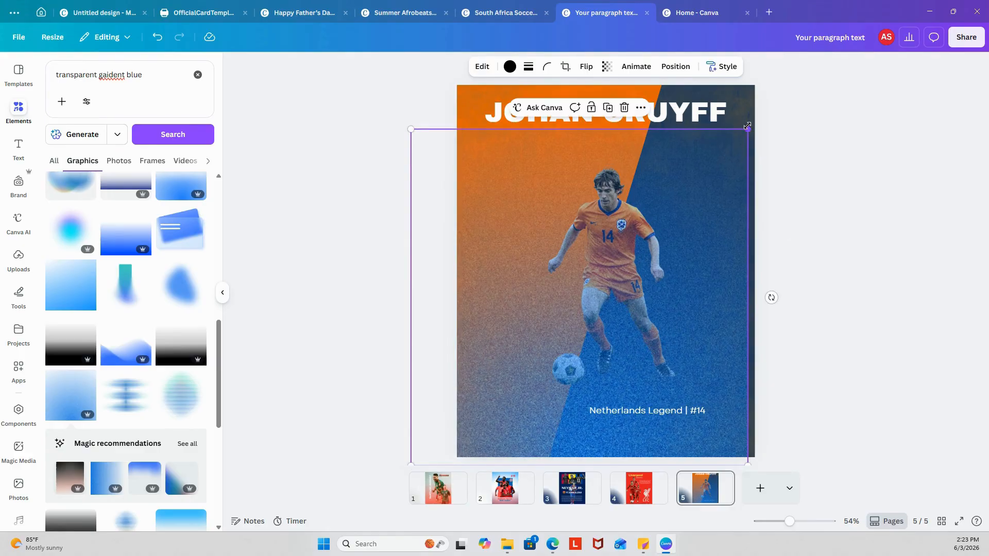
drag(748, 129, 766, 277)
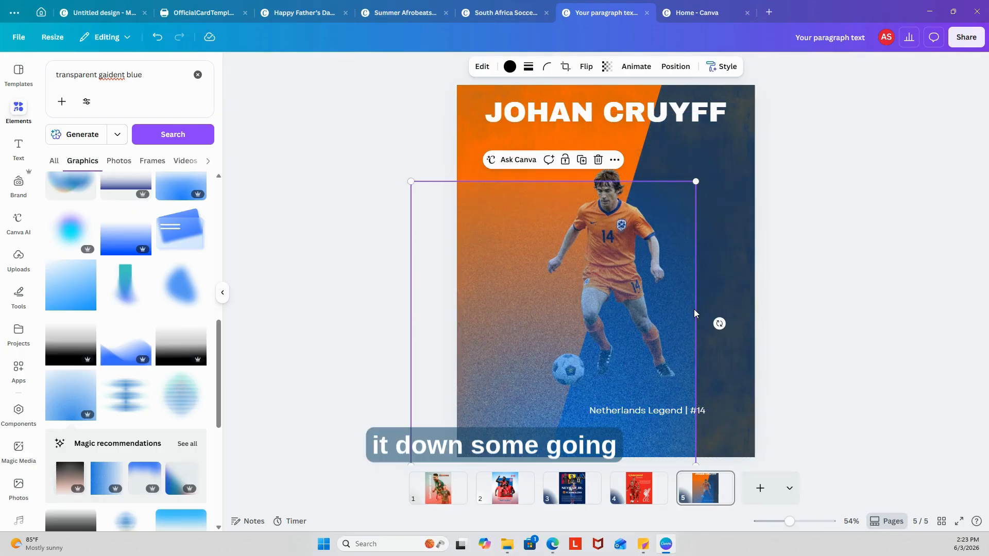
drag(695, 313, 750, 313)
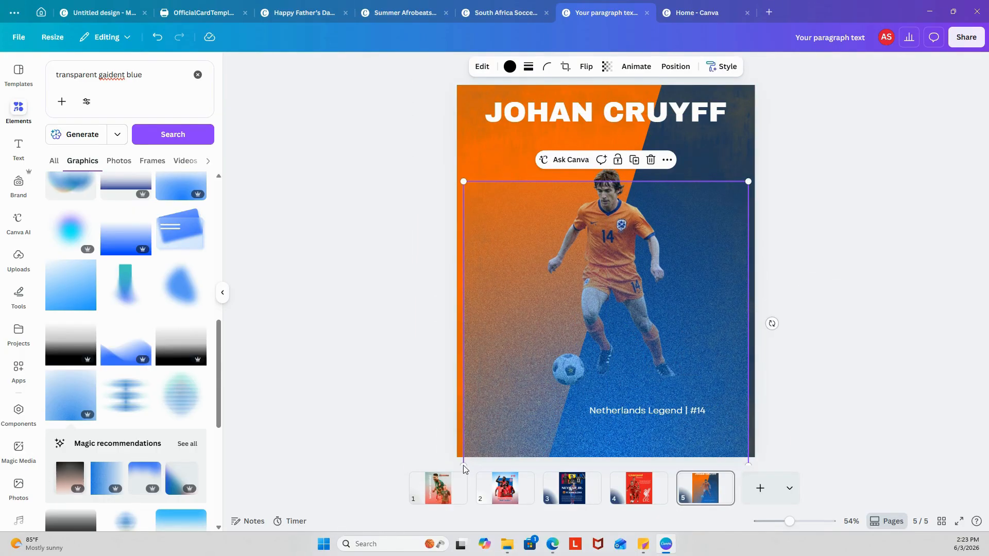
drag(464, 465, 442, 472)
right_click(442, 473)
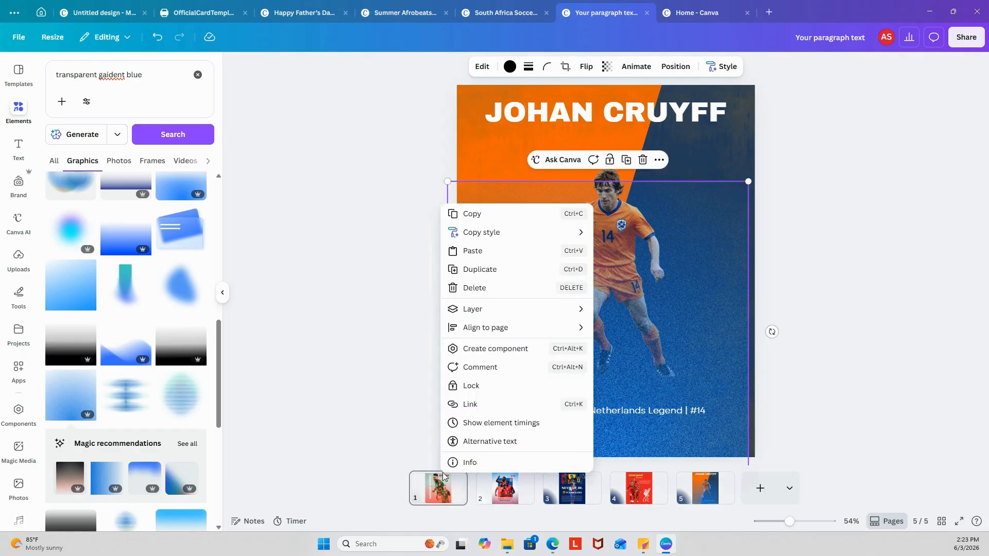
click(742, 171)
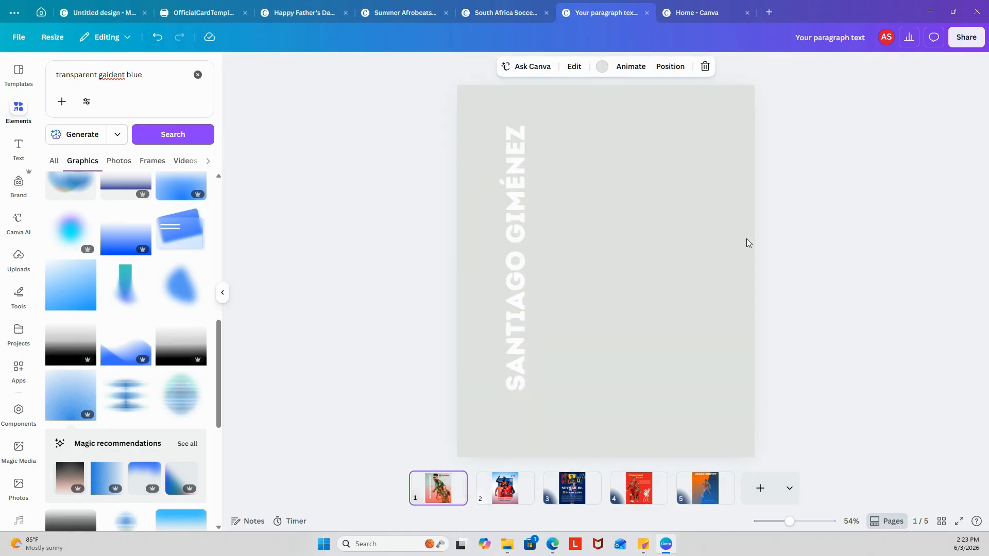
click(709, 500)
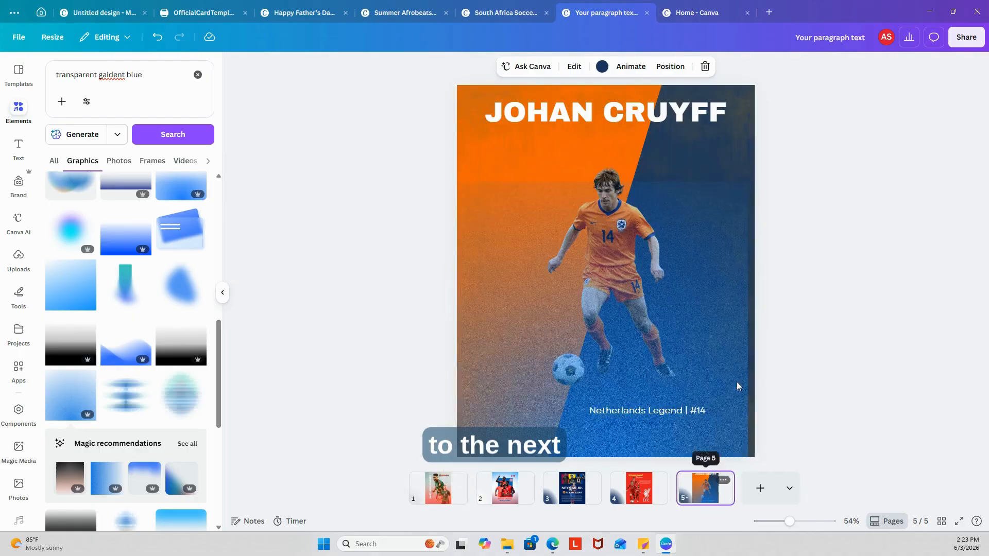
Enlarge the blue gradient slightly so it extends past the poster's right edge, and deselect it.
click(742, 292)
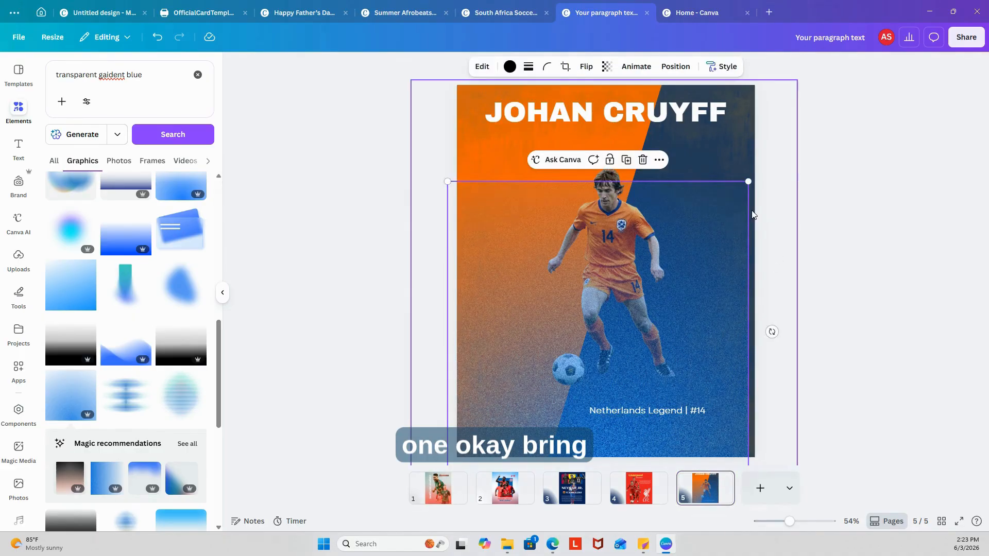
drag(749, 181, 762, 171)
click(855, 266)
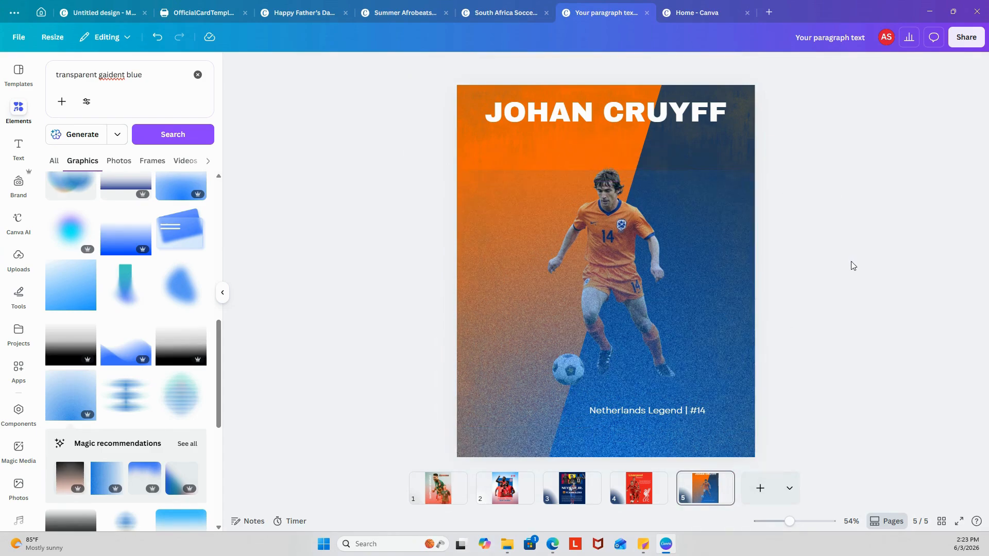
Shrink the blue gradient, align it with the poster's left edge and stretch it across the full width, covering only the lower half.
click(628, 172)
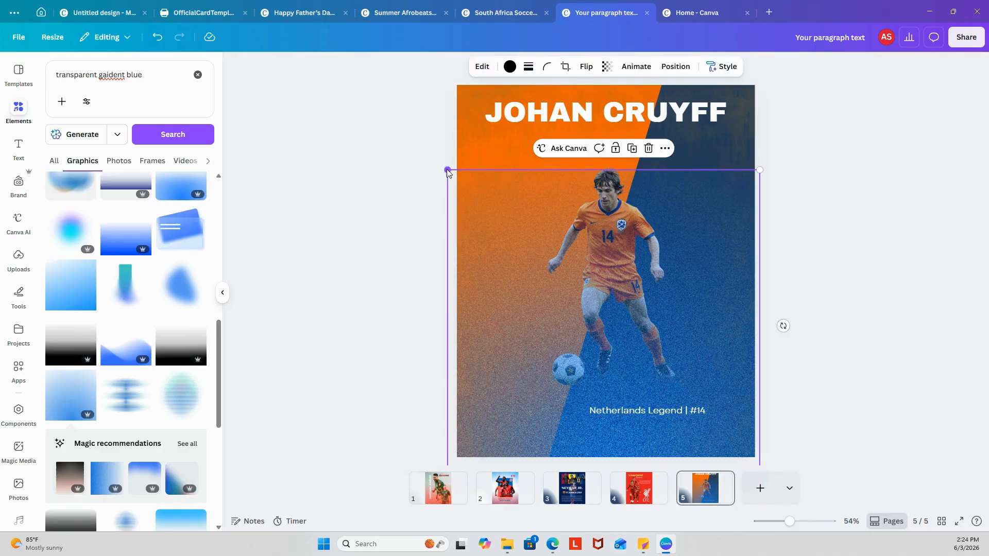
drag(448, 180, 451, 299)
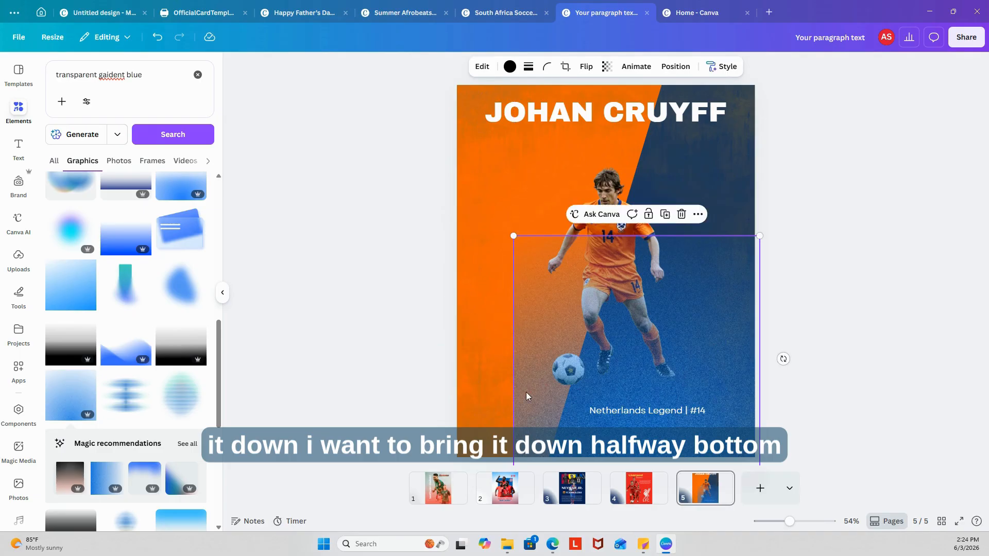
drag(518, 398, 460, 458)
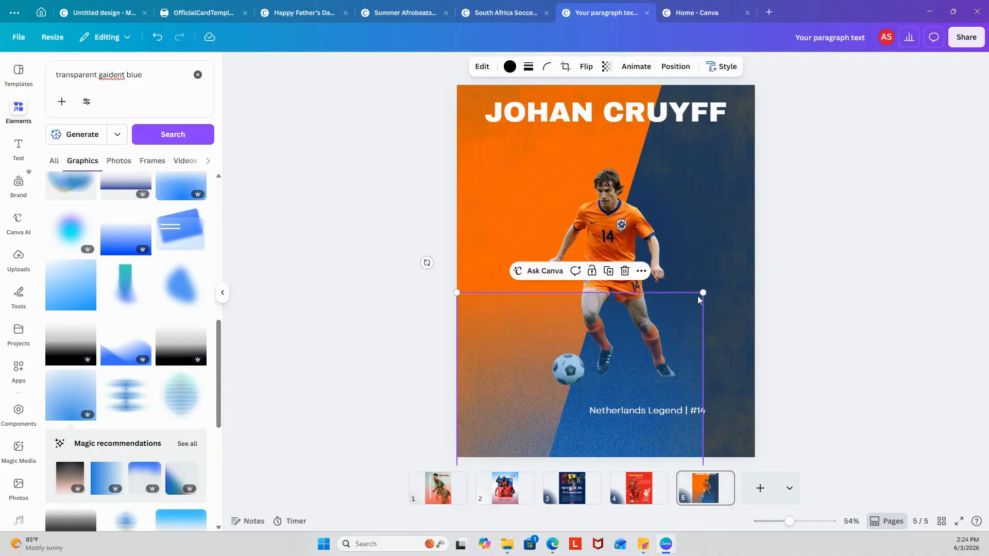
drag(703, 292, 805, 285)
click(831, 348)
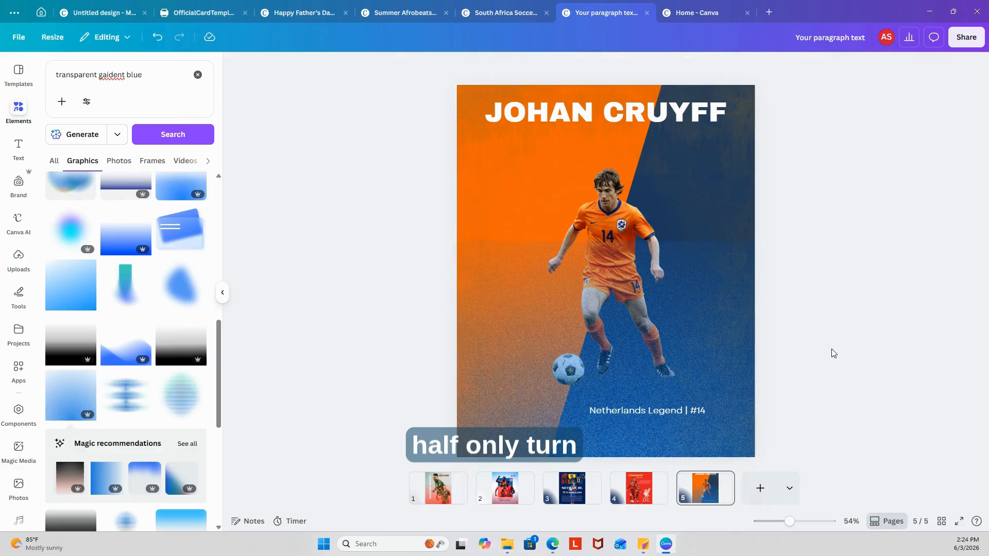
Set the blue gradient's transparency to about 70 and deselect it.
click(713, 299)
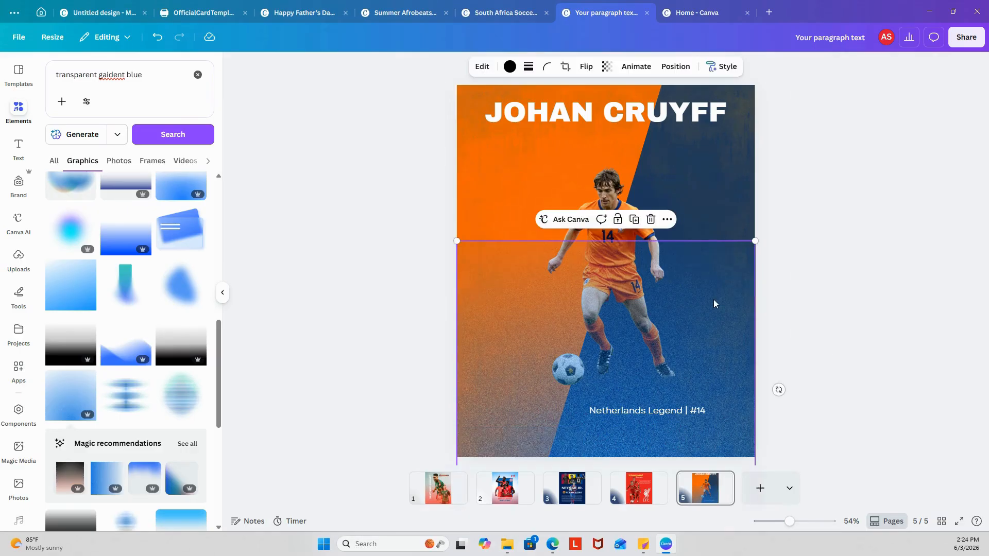
click(607, 67)
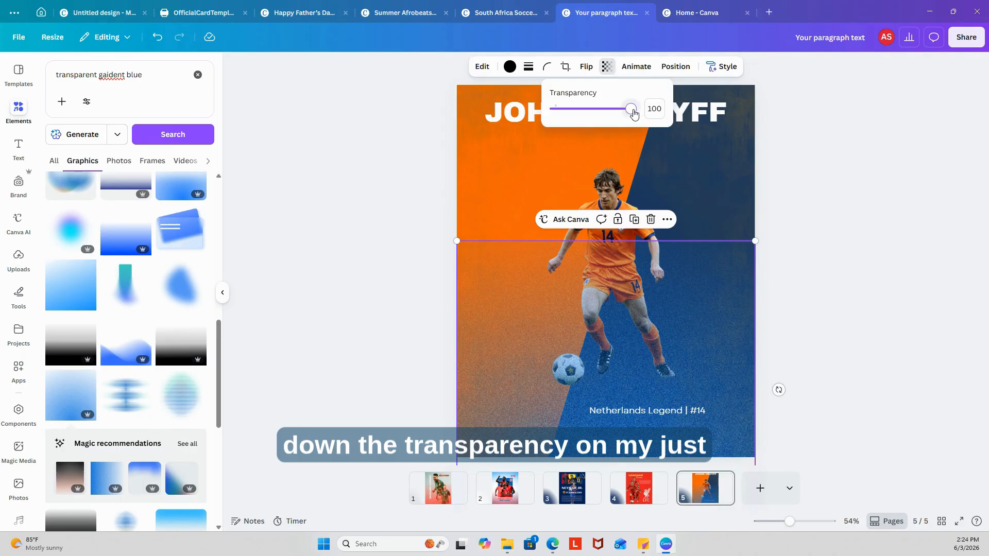
drag(633, 115, 609, 117)
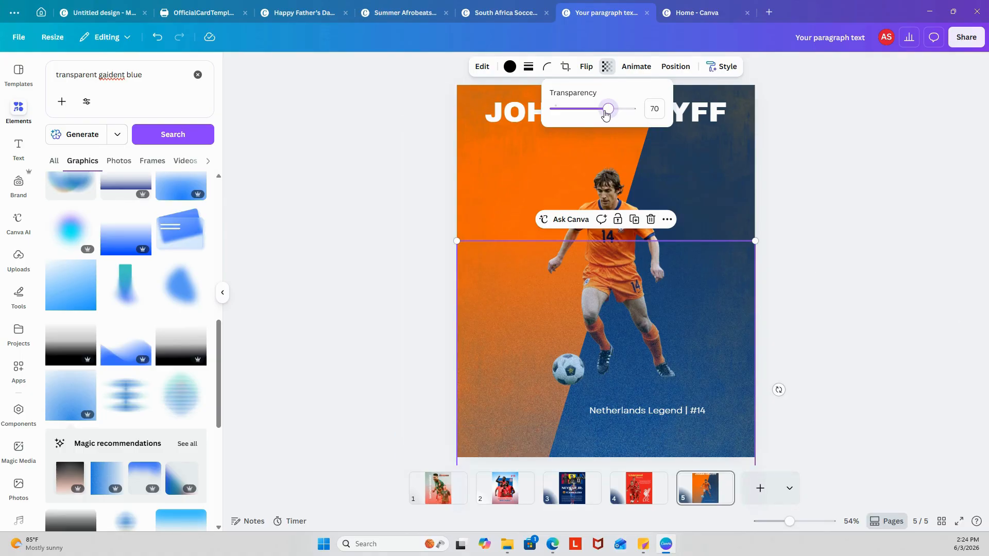
drag(612, 116, 616, 116)
click(882, 251)
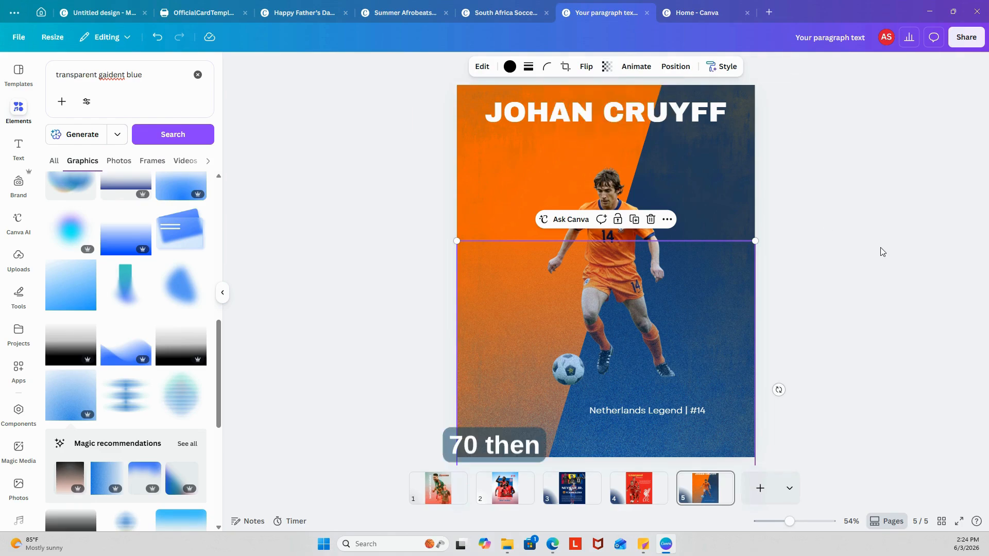
click(877, 277)
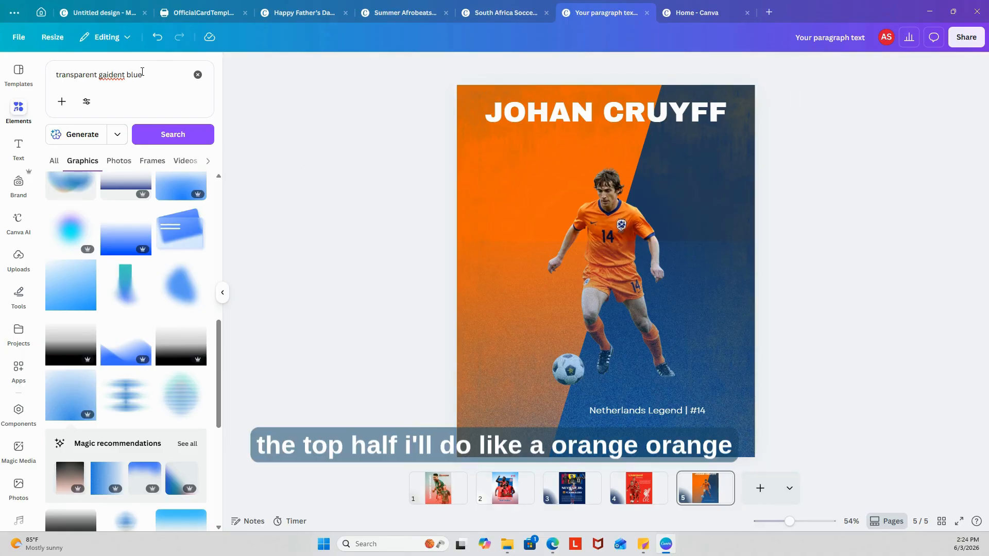
Change the colour word in the graphics search text to orange, so it reads "transparent gaident orange".
click(146, 75)
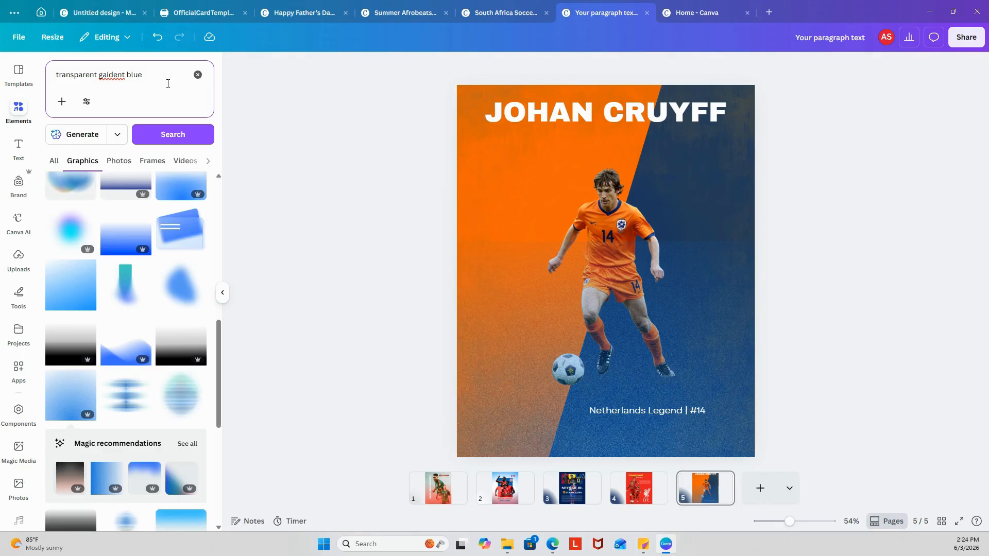
key(BackSpace)
key(BackSpace)
key(BackSpace)
key(BackSpace)
key(BackSpace)
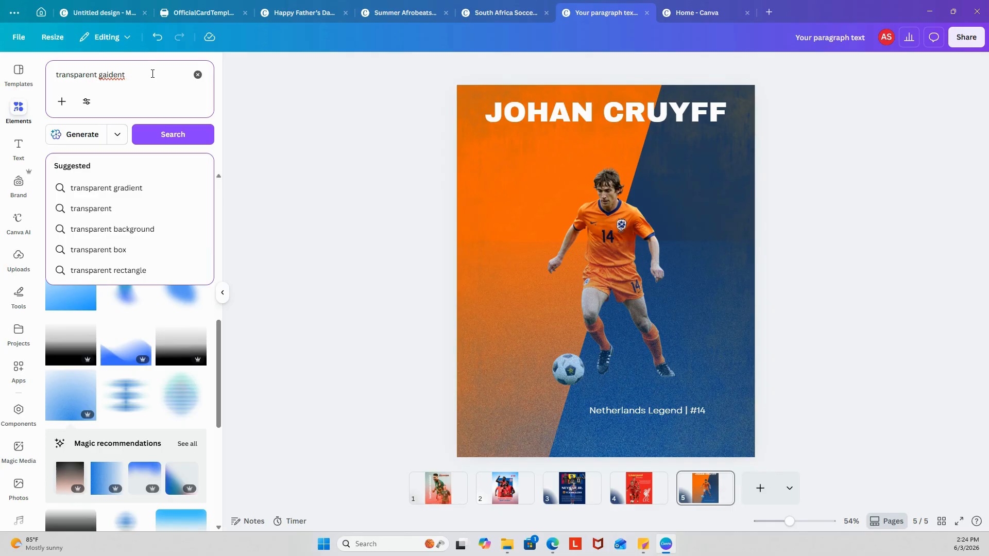
text(ora)
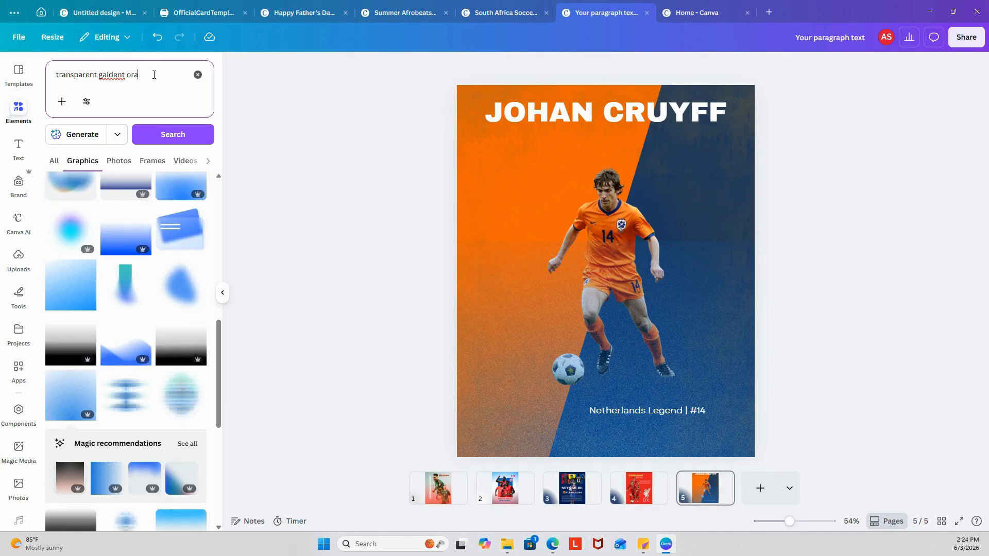
text(nge)
Correct the second search word to "graident" and search the graphics for "transparent graident orange".
right_click(115, 74)
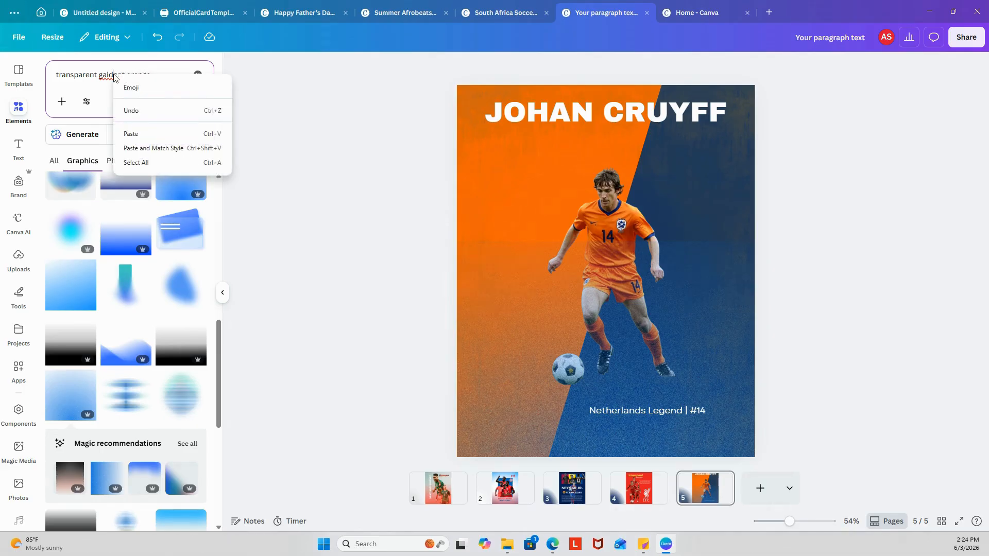
key(Escape)
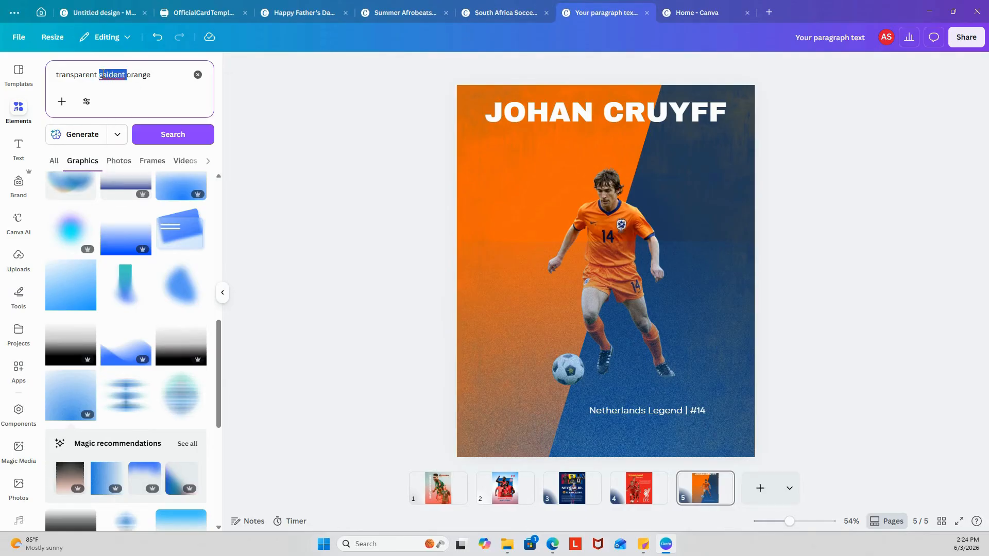
click(103, 75)
click(106, 83)
text(r)
key(Return)
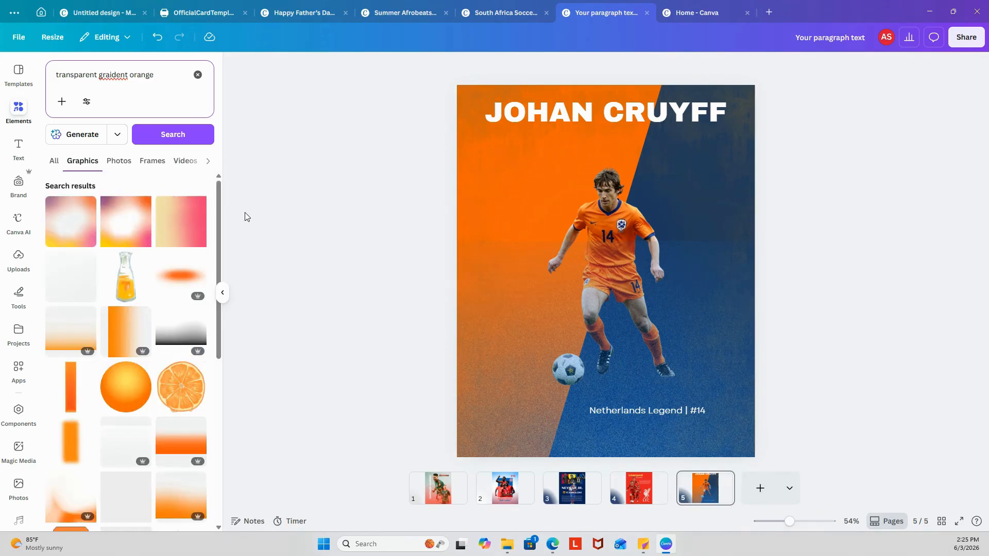
scroll(210, 381, down, 2)
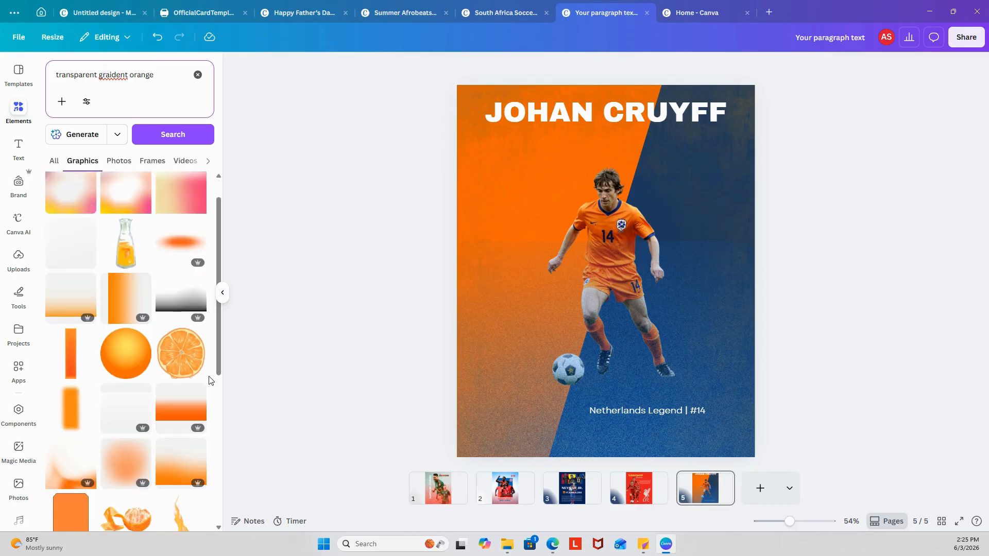
scroll(210, 381, down, 1)
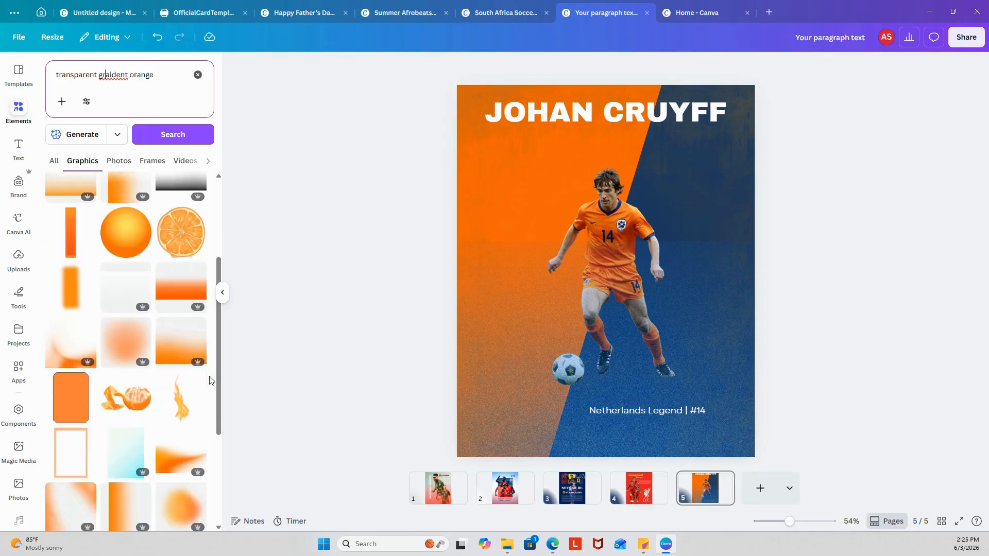
scroll(210, 381, down, 1)
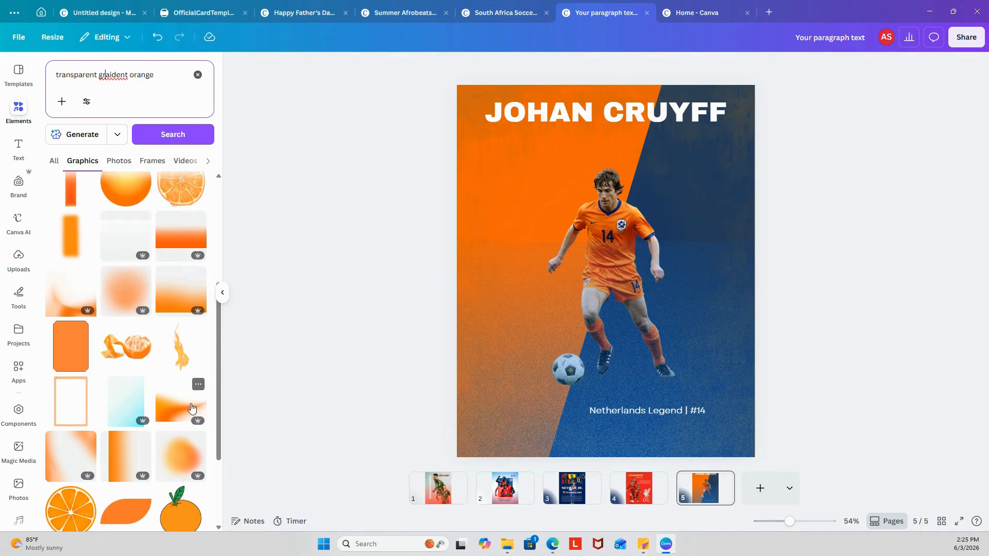
click(117, 457)
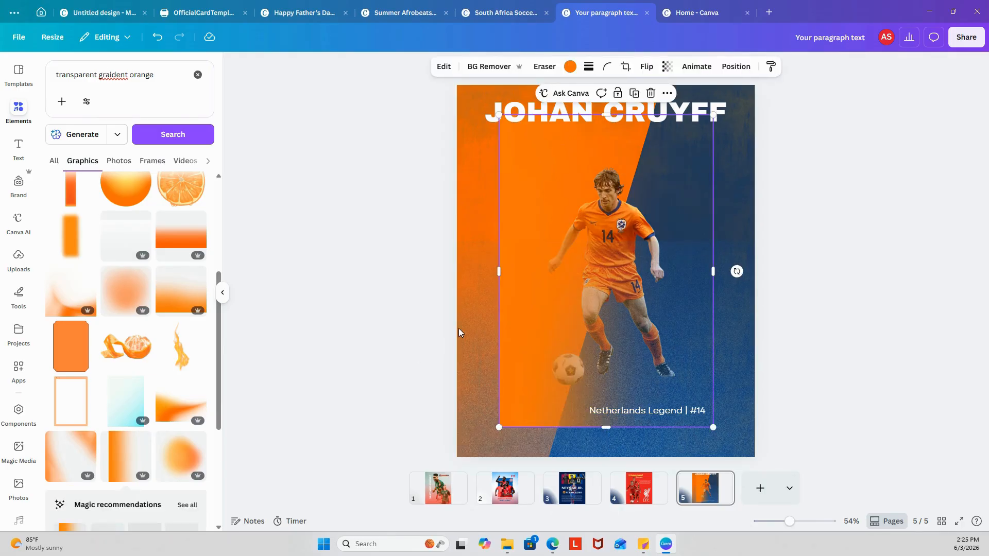
drag(498, 333, 459, 401)
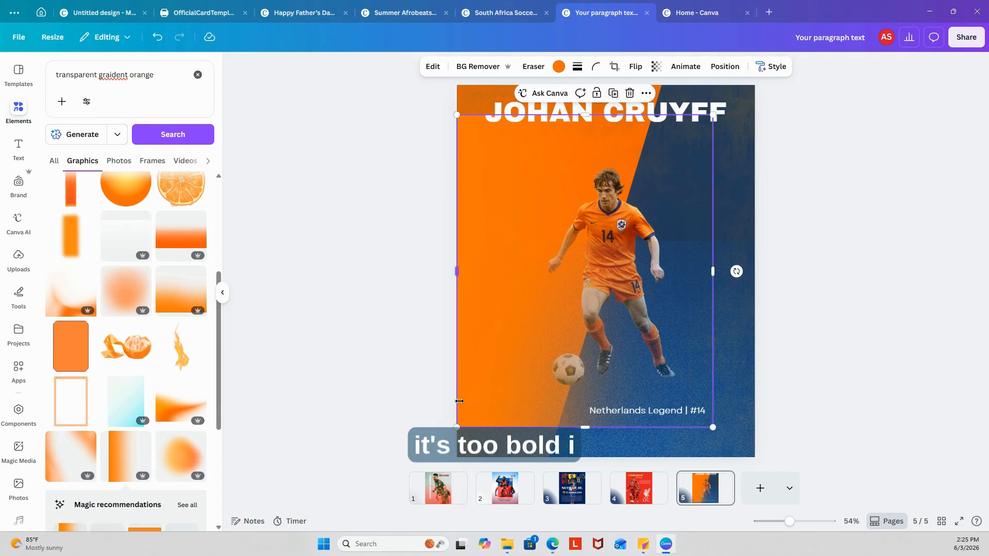
key(Escape)
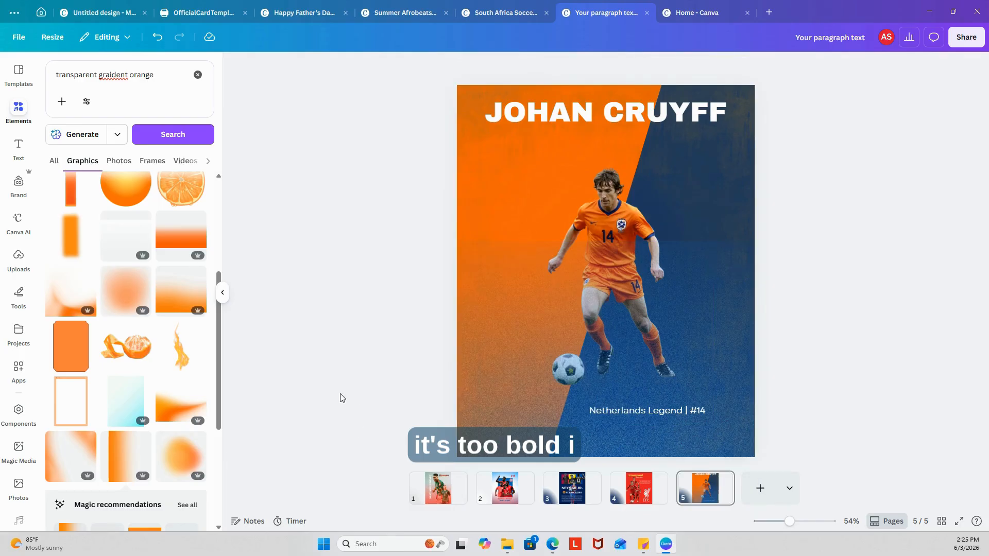
Add the diagonal orange gradient with two coloured corners, enlarge it past all edges of the poster, and deselect it.
click(66, 463)
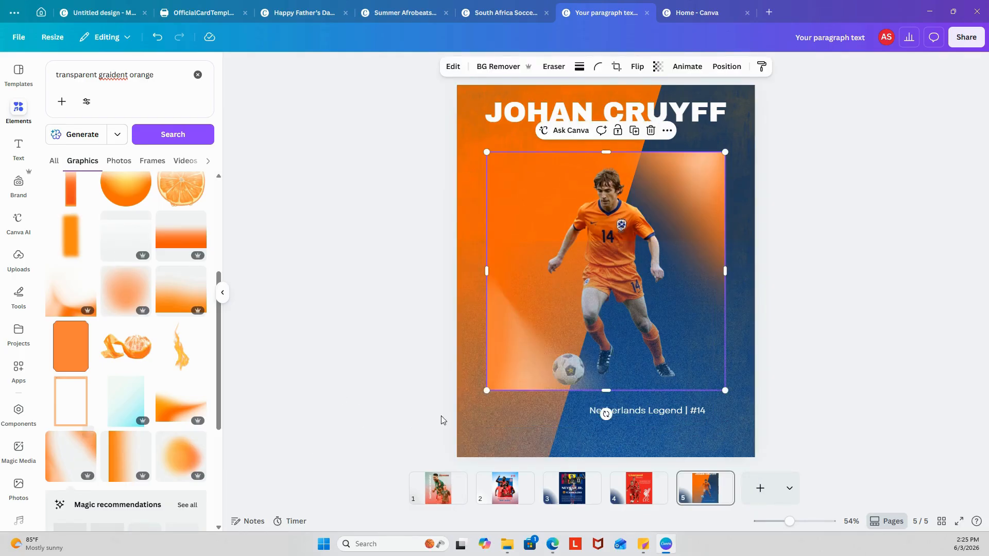
drag(492, 391, 459, 511)
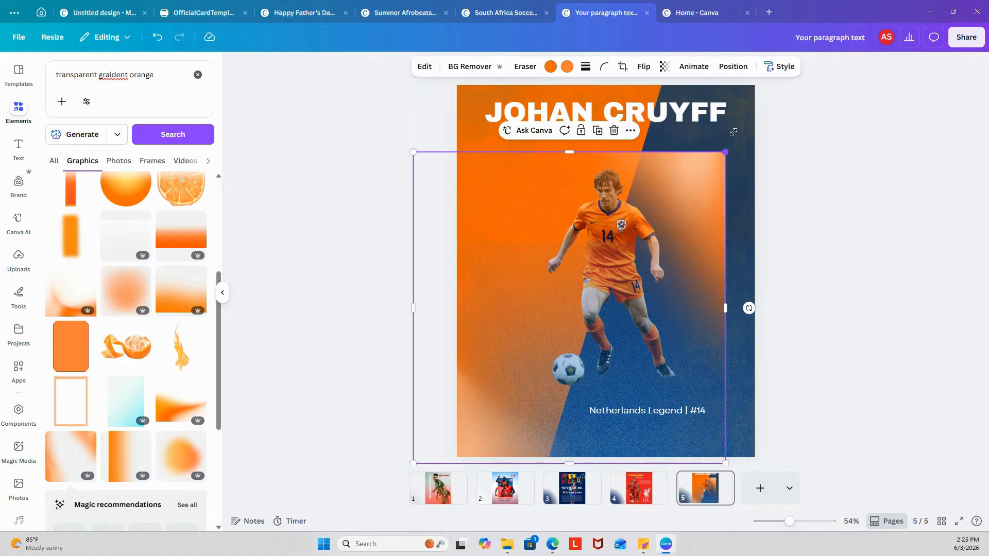
drag(725, 152, 767, 41)
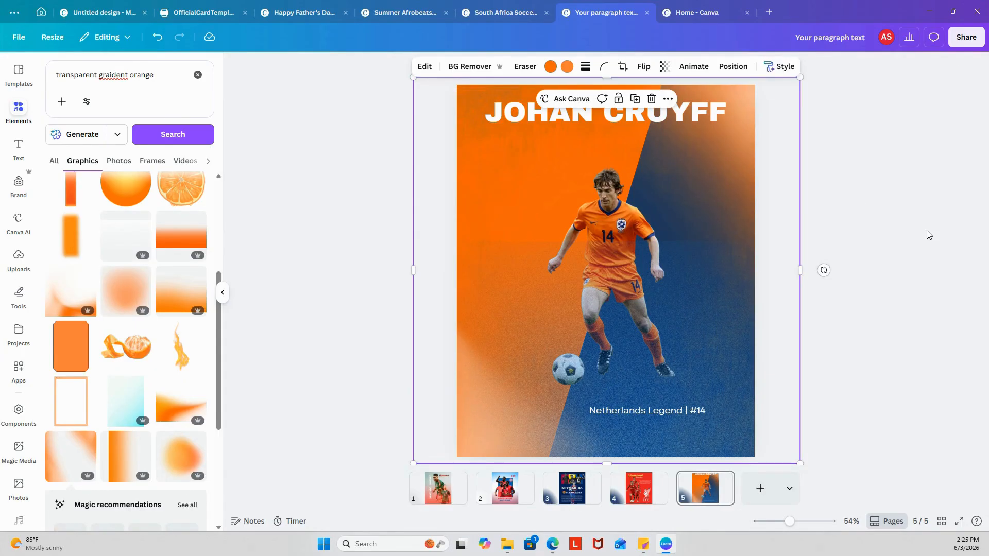
click(901, 296)
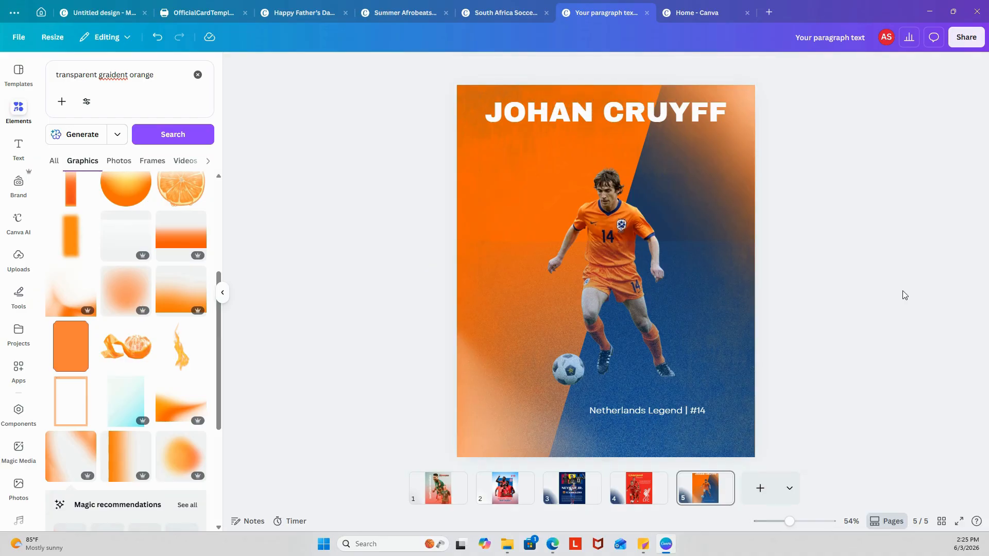
click(668, 294)
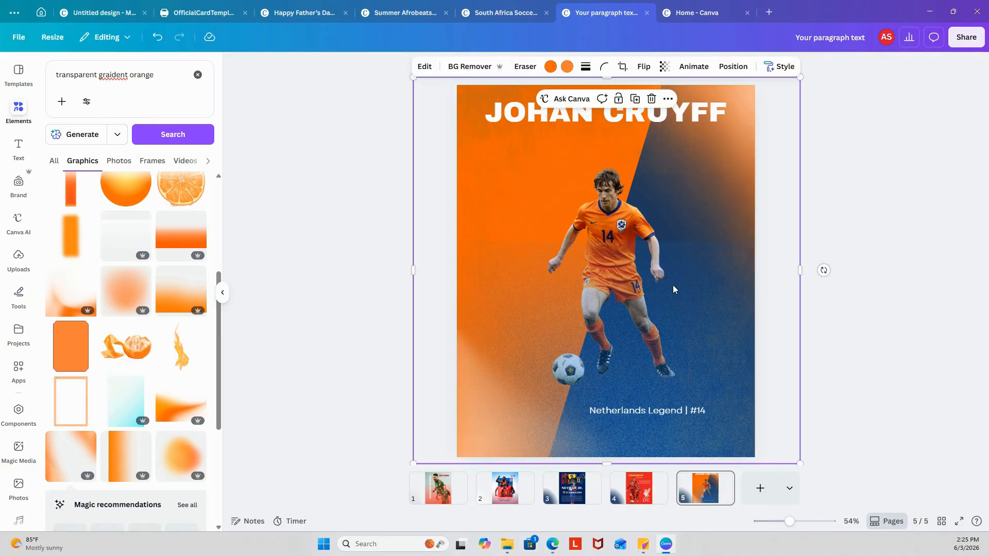
click(936, 257)
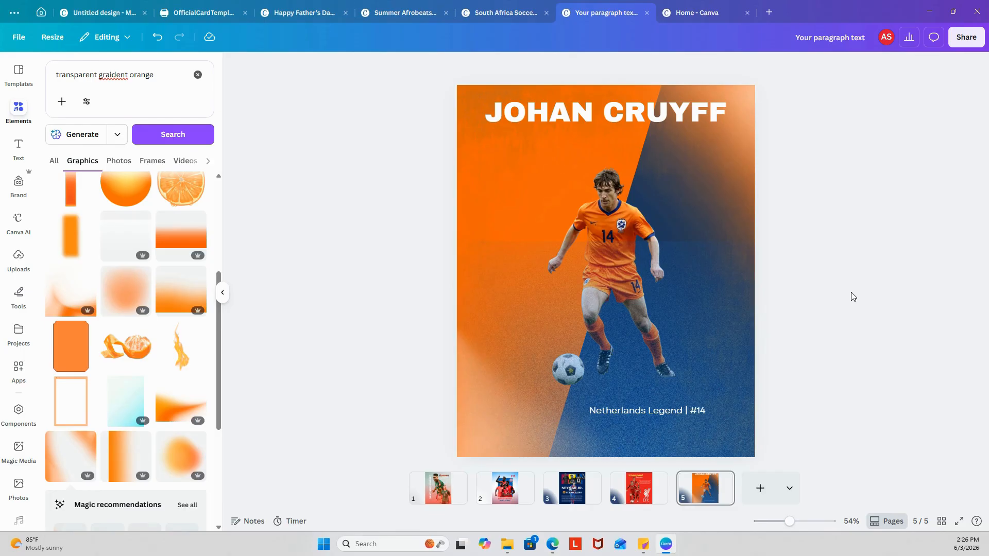
Move the JOHAN CRUYFF title slightly down, just above the player's head, and deselect it.
click(617, 118)
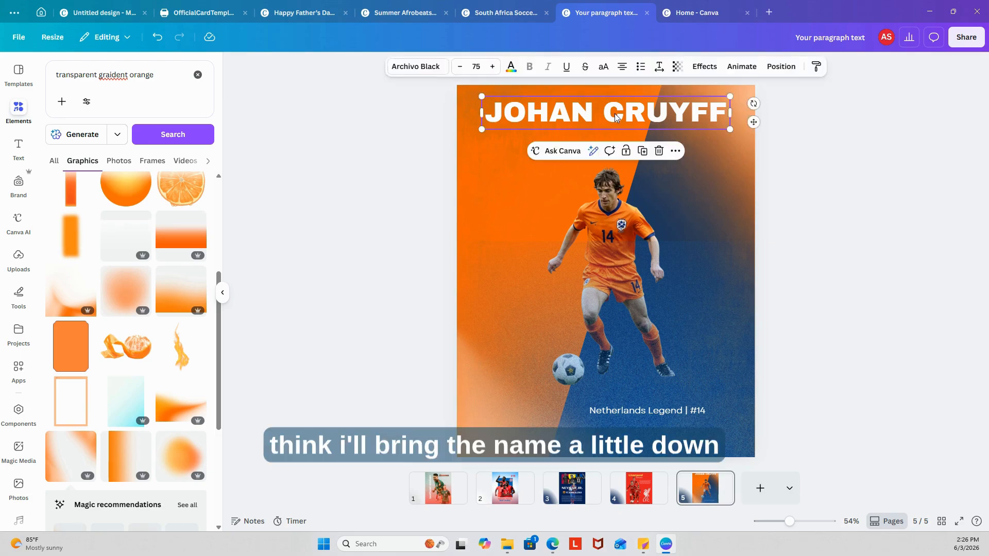
mouse_move(617, 117)
mouse_down()
mouse_move(615, 143)
mouse_move(616, 134)
mouse_up()
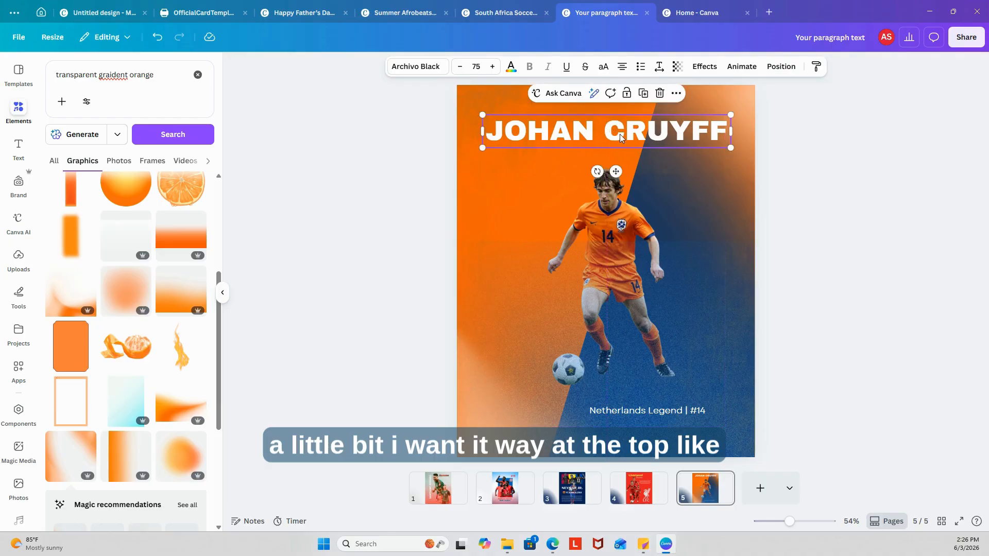
click(981, 234)
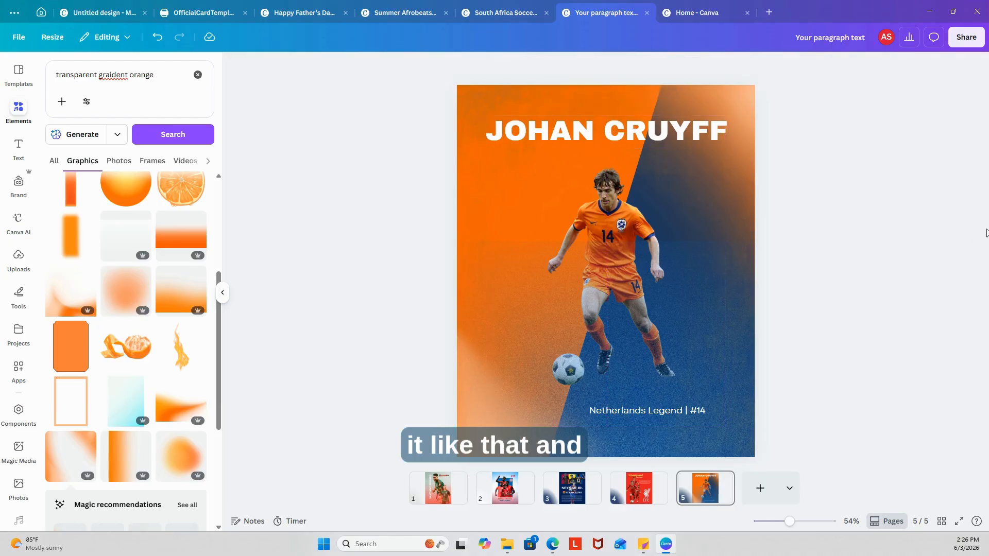